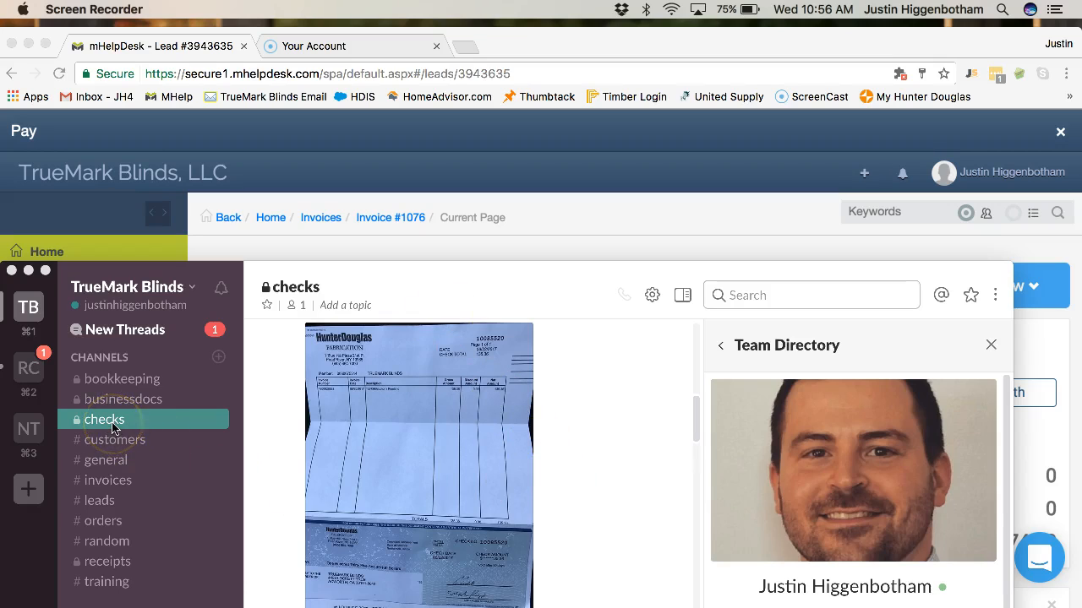
- Scroll through #checks past the checkmark-reacted Hunter Douglas invoice photo
{"action": "scroll", "coordinate": [548, 482], "scroll_direction": "up", "scroll_amount": 10}
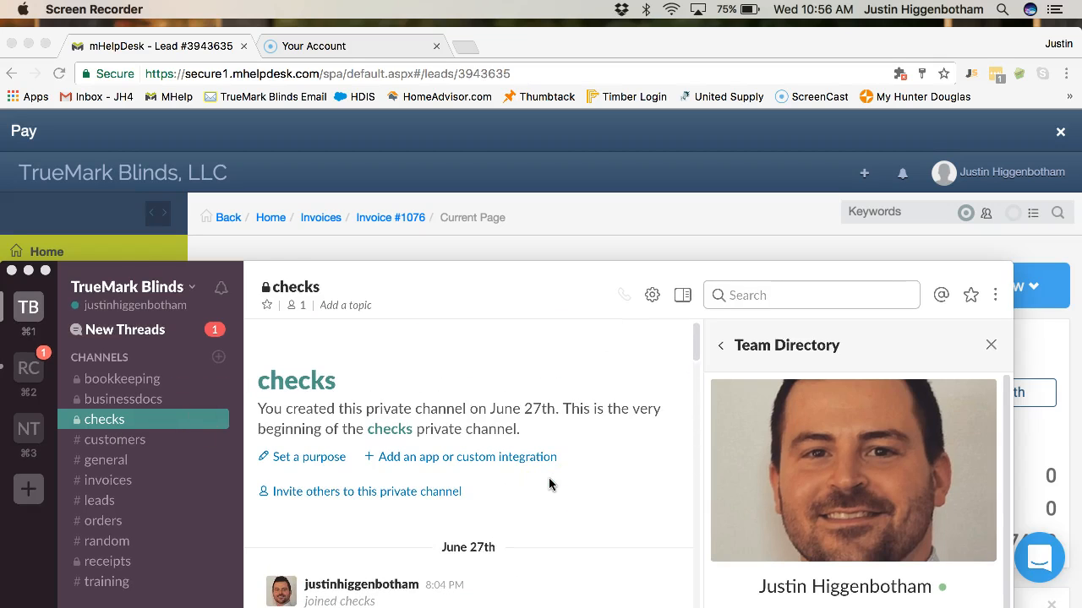
{"action": "scroll", "coordinate": [550, 499], "scroll_direction": "down", "scroll_amount": 1}
{"action": "scroll", "coordinate": [548, 501], "scroll_direction": "down", "scroll_amount": 8}
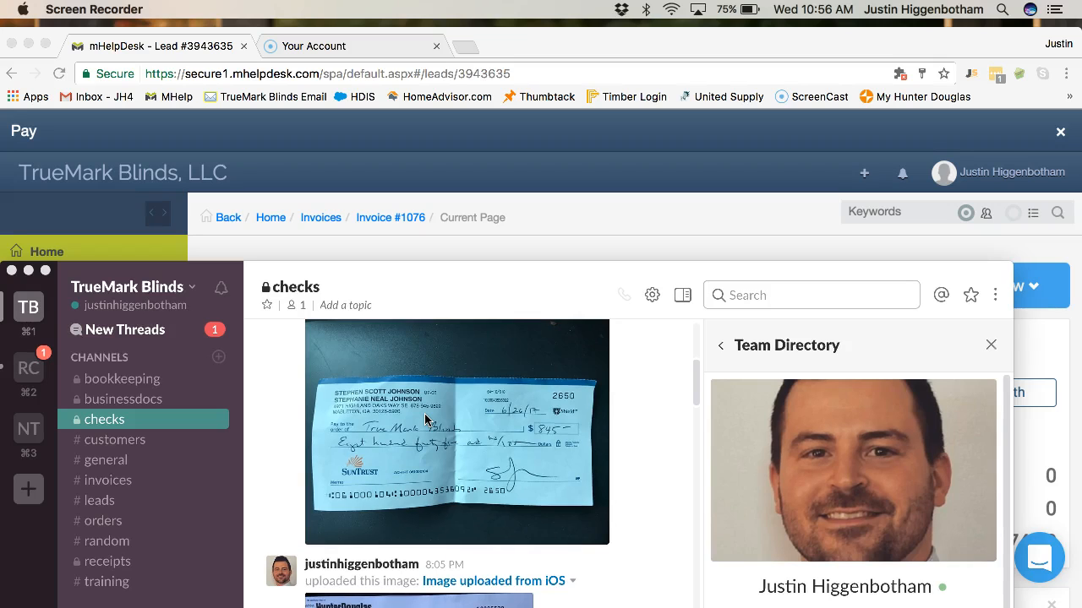
{"action": "scroll", "coordinate": [425, 419], "scroll_direction": "down", "scroll_amount": 5}
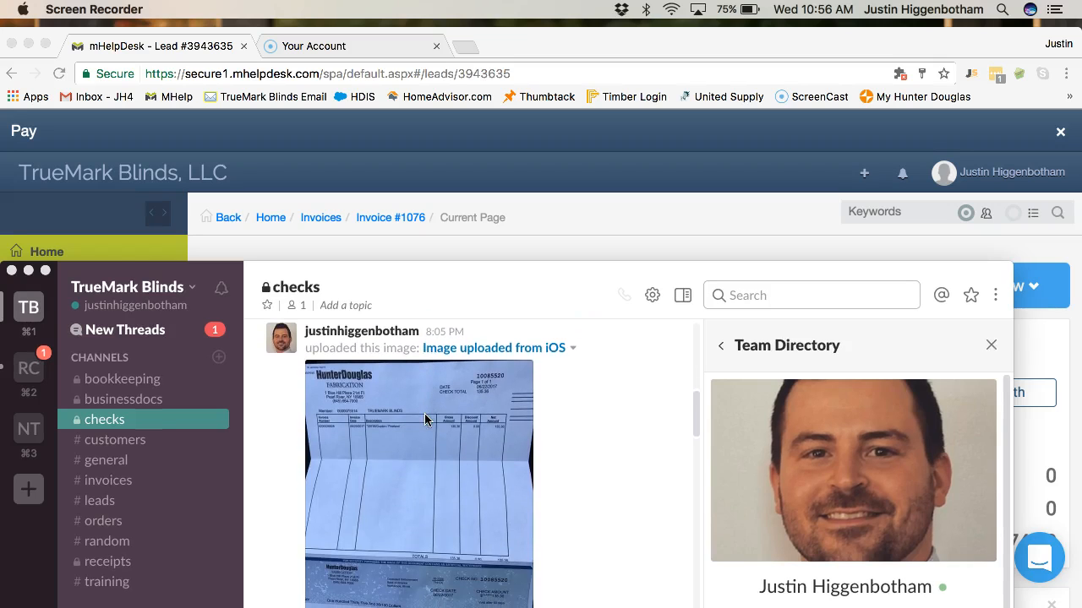
{"action": "scroll", "coordinate": [425, 419], "scroll_direction": "down", "scroll_amount": 2}
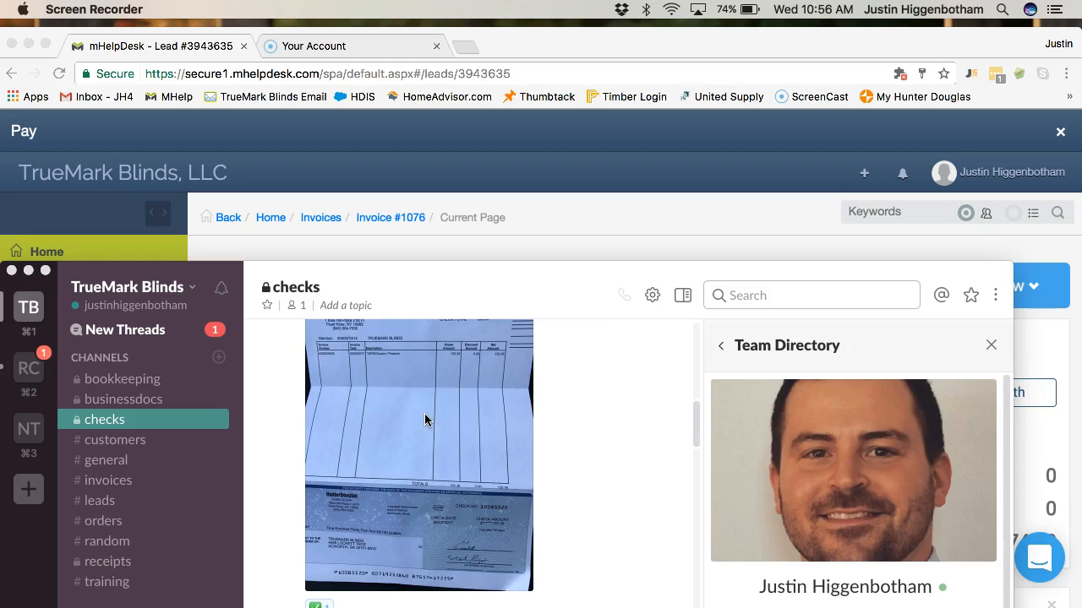
{"action": "scroll", "coordinate": [425, 420], "scroll_direction": "up", "scroll_amount": 5}
{"action": "left_click", "coordinate": [420, 391]}
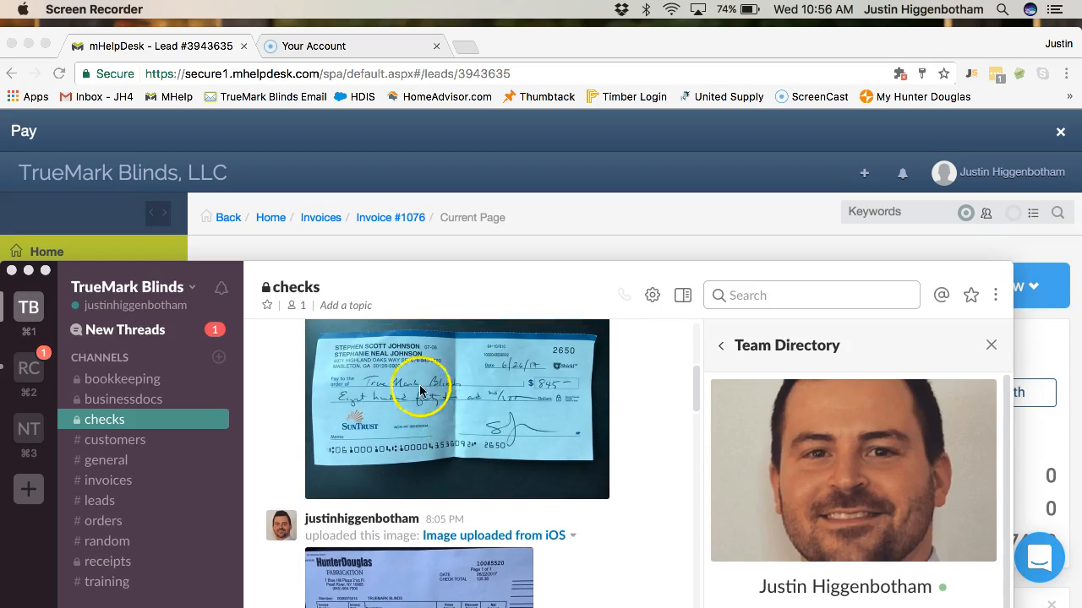
{"action": "scroll", "coordinate": [407, 385], "scroll_direction": "down", "scroll_amount": 10}
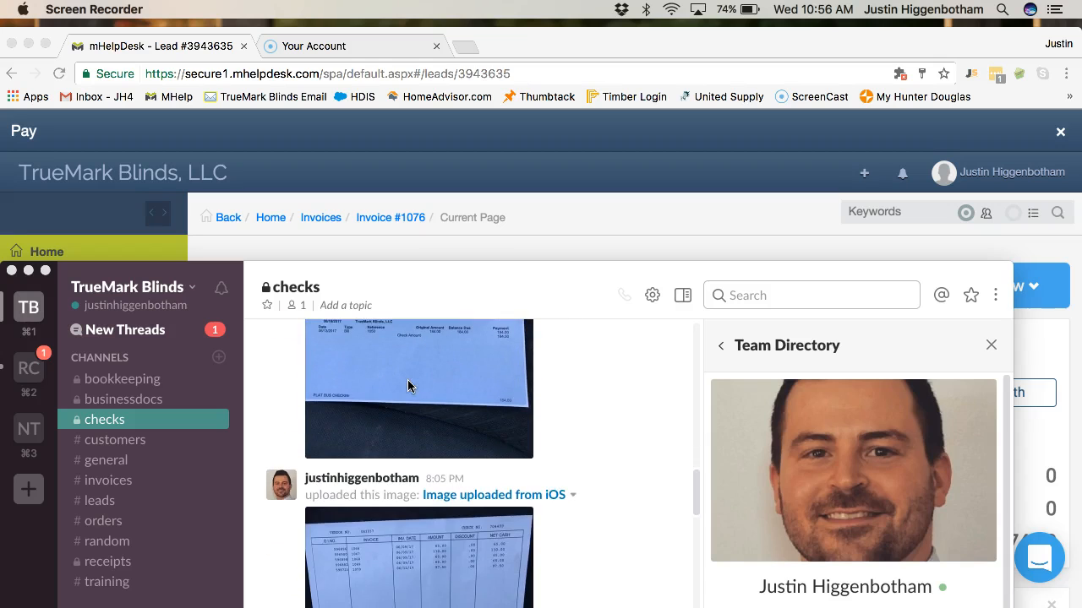
{"action": "scroll", "coordinate": [407, 386], "scroll_direction": "up", "scroll_amount": 15}
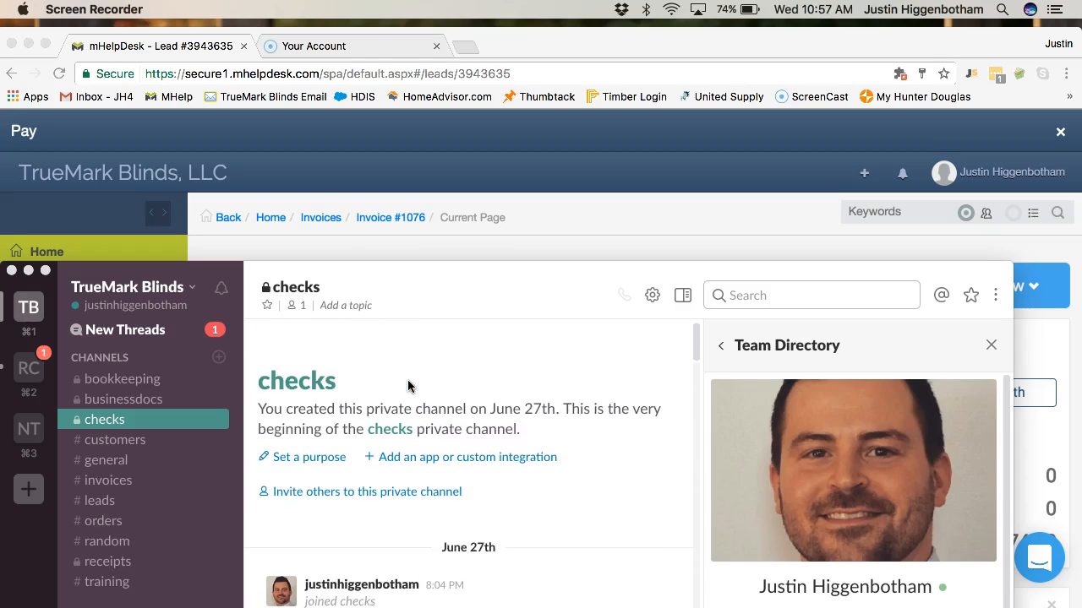
{"action": "scroll", "coordinate": [407, 385], "scroll_direction": "down", "scroll_amount": 3}
{"action": "scroll", "coordinate": [407, 385], "scroll_direction": "down", "scroll_amount": 2}
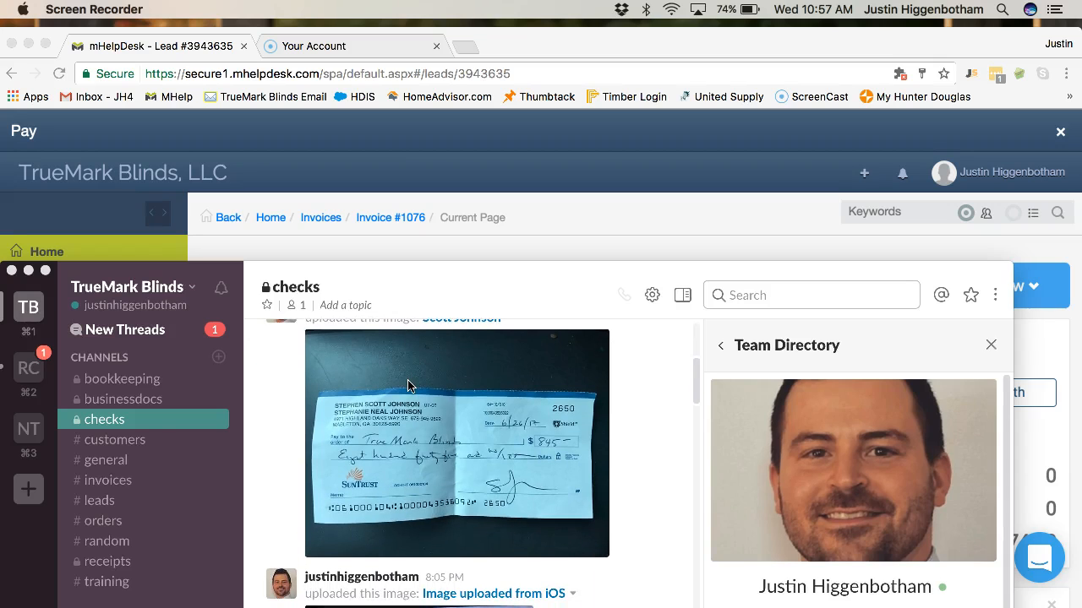
{"action": "scroll", "coordinate": [408, 385], "scroll_direction": "down", "scroll_amount": 2}
{"action": "scroll", "coordinate": [407, 386], "scroll_direction": "up", "scroll_amount": 2}
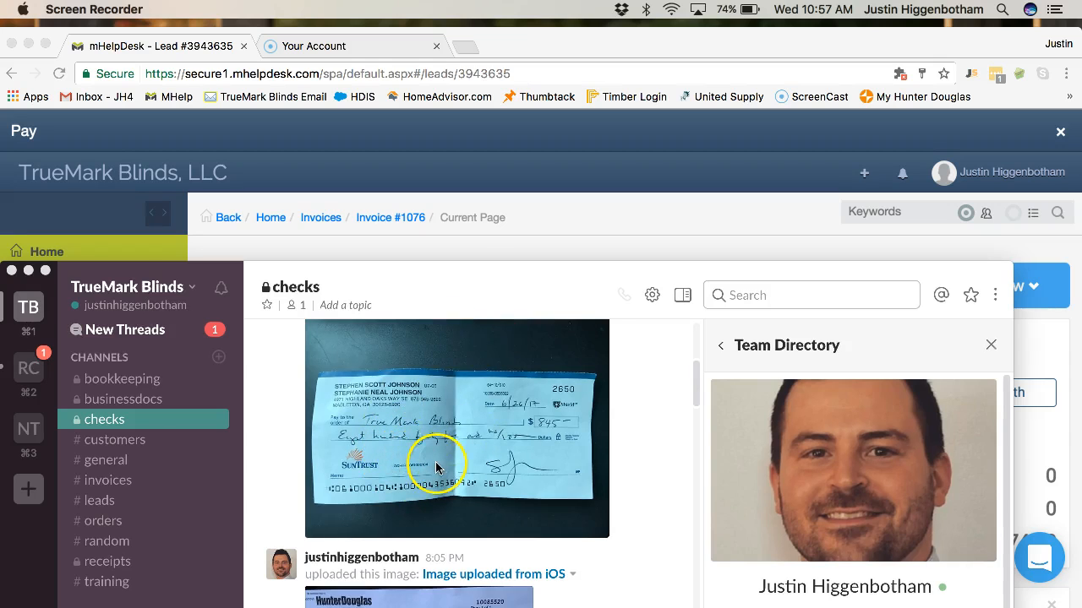
{"action": "scroll", "coordinate": [432, 439], "scroll_direction": "up", "scroll_amount": 2}
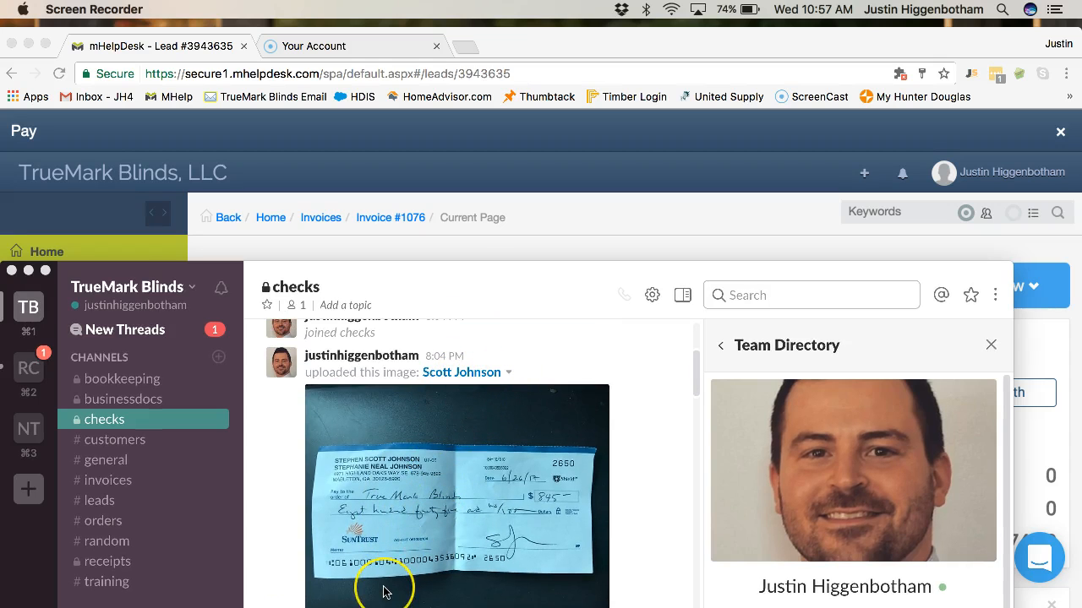
{"action": "scroll", "coordinate": [385, 592], "scroll_direction": "down", "scroll_amount": 6}
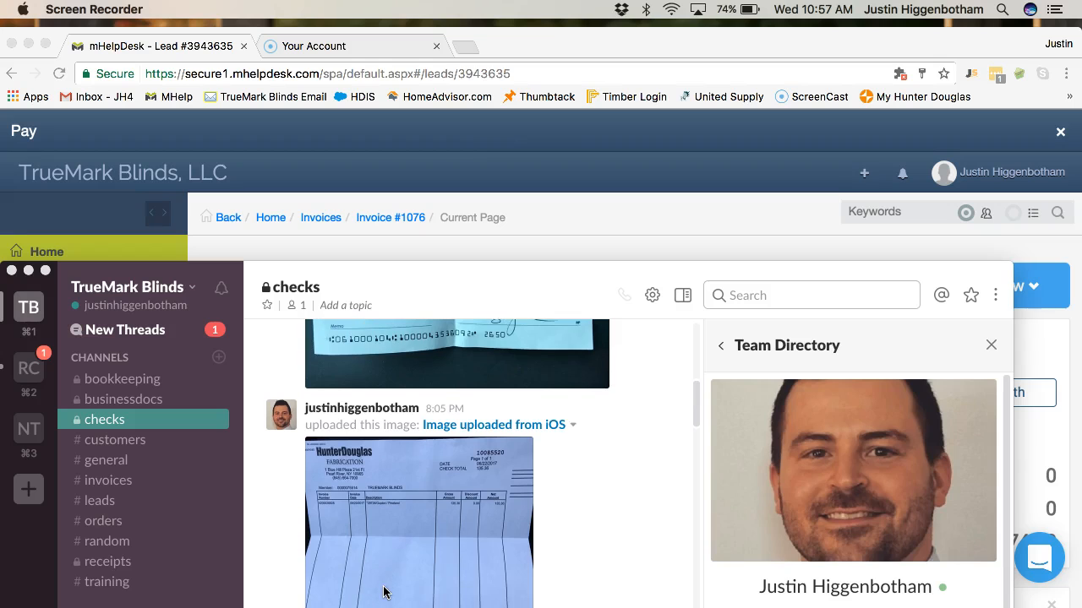
{"action": "scroll", "coordinate": [451, 594], "scroll_direction": "down", "scroll_amount": 10}
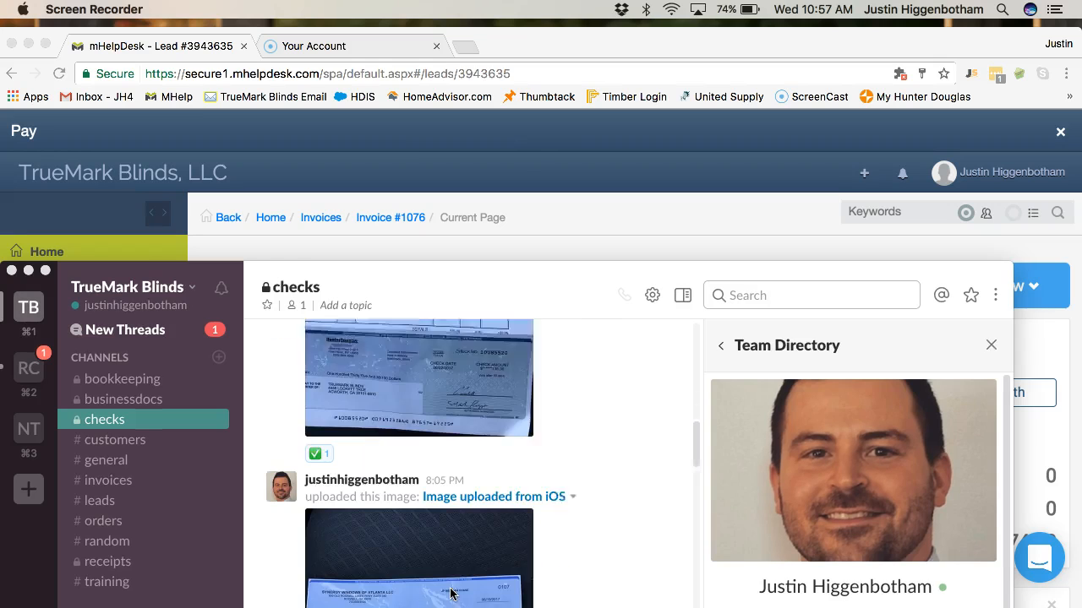
{"action": "scroll", "coordinate": [450, 594], "scroll_direction": "down", "scroll_amount": 3}
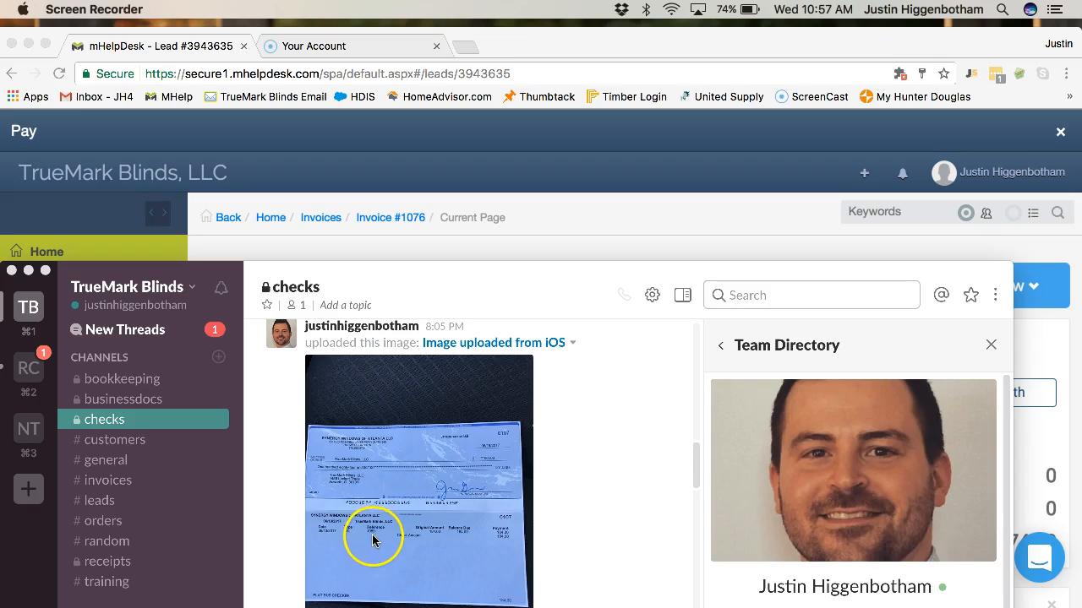
{"action": "scroll", "coordinate": [373, 539], "scroll_direction": "down", "scroll_amount": 8}
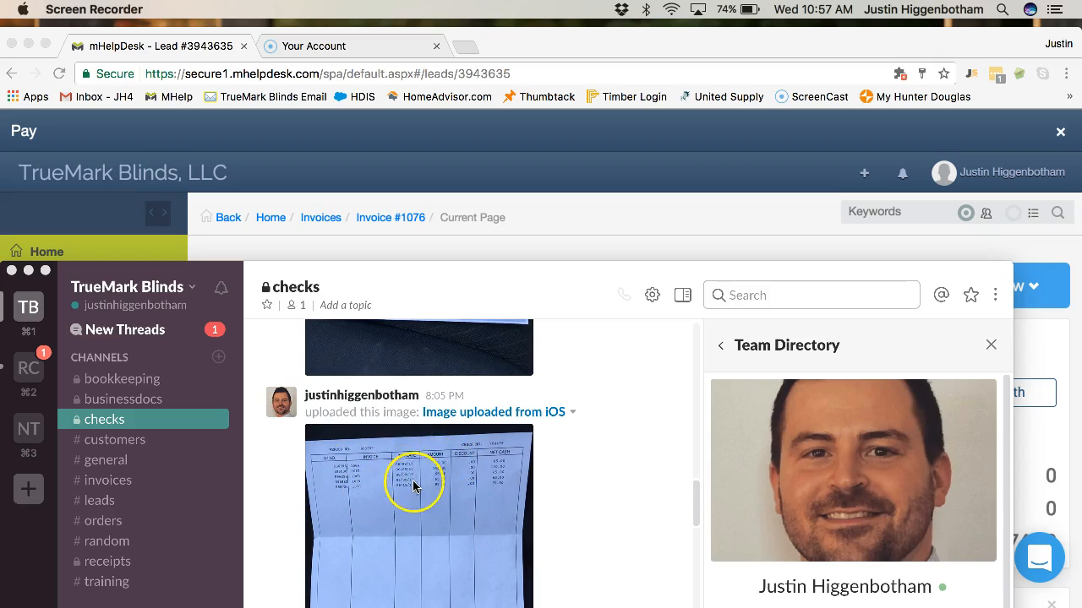
{"action": "scroll", "coordinate": [411, 480], "scroll_direction": "up", "scroll_amount": 8}
{"action": "scroll", "coordinate": [413, 486], "scroll_direction": "down", "scroll_amount": 3}
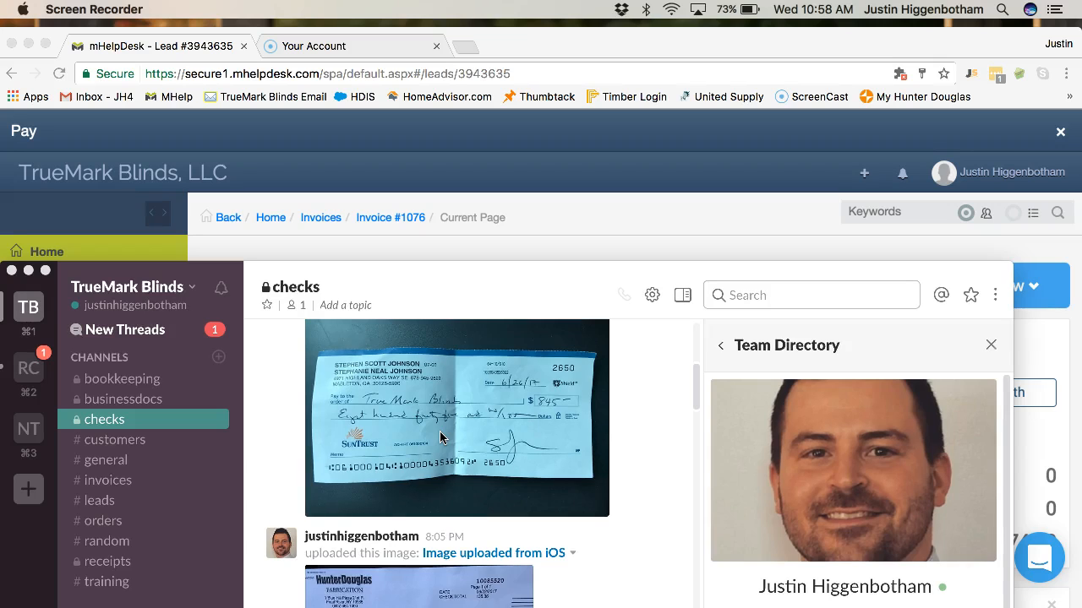
{"action": "scroll", "coordinate": [443, 468], "scroll_direction": "down", "scroll_amount": 4}
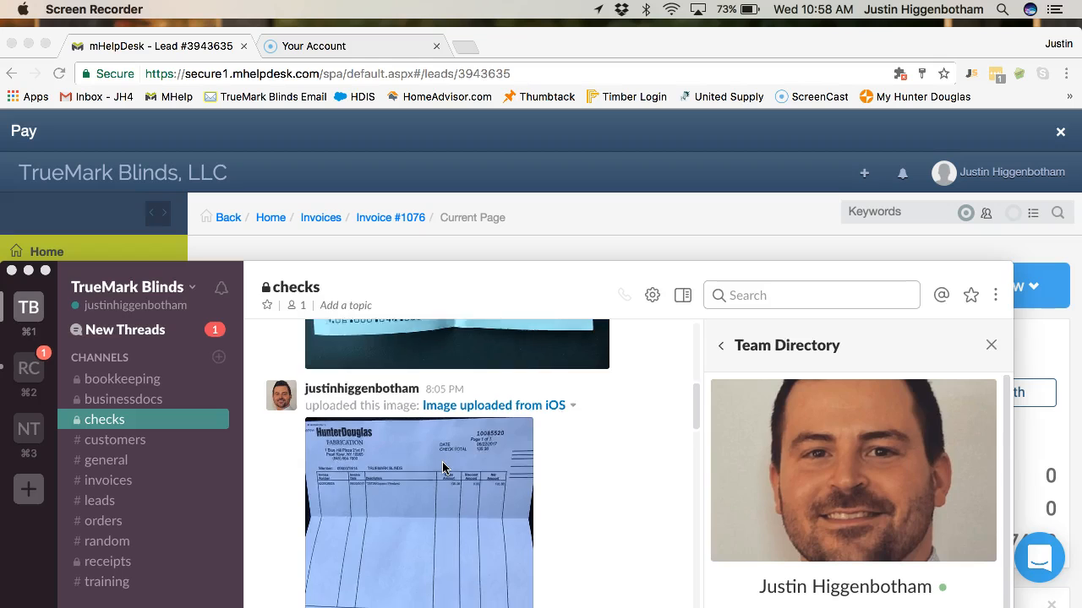
{"action": "scroll", "coordinate": [443, 468], "scroll_direction": "up", "scroll_amount": 5}
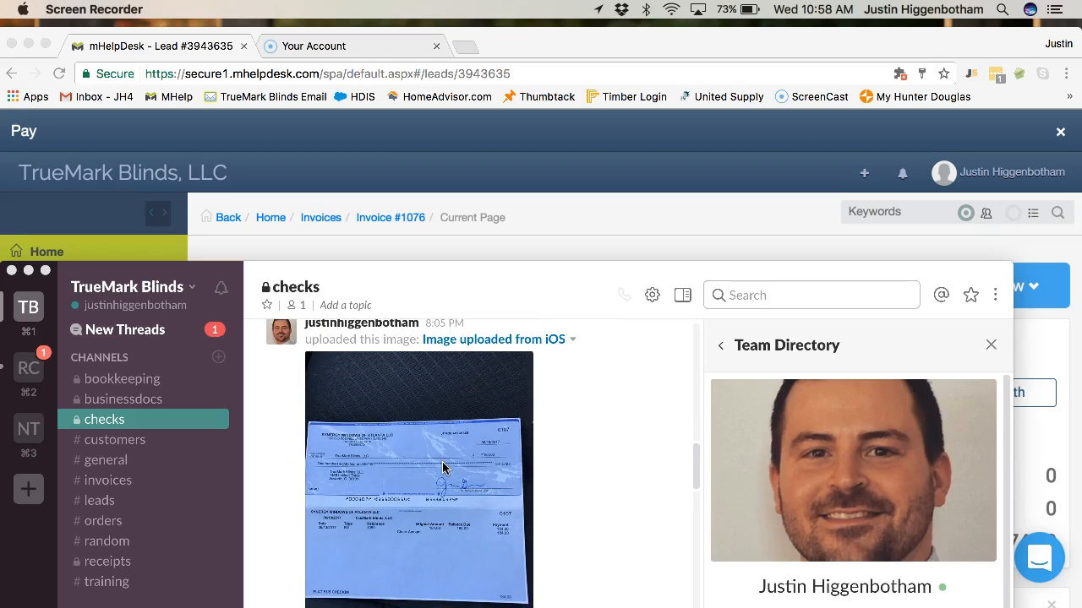
{"action": "scroll", "coordinate": [442, 467], "scroll_direction": "down", "scroll_amount": 6}
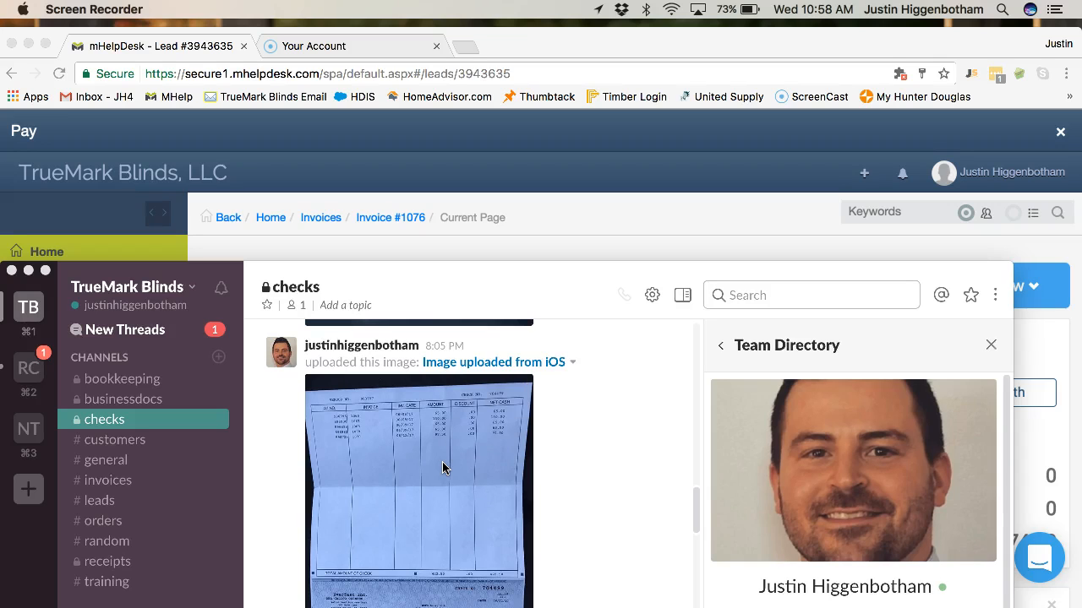
{"action": "scroll", "coordinate": [442, 467], "scroll_direction": "down", "scroll_amount": 3}
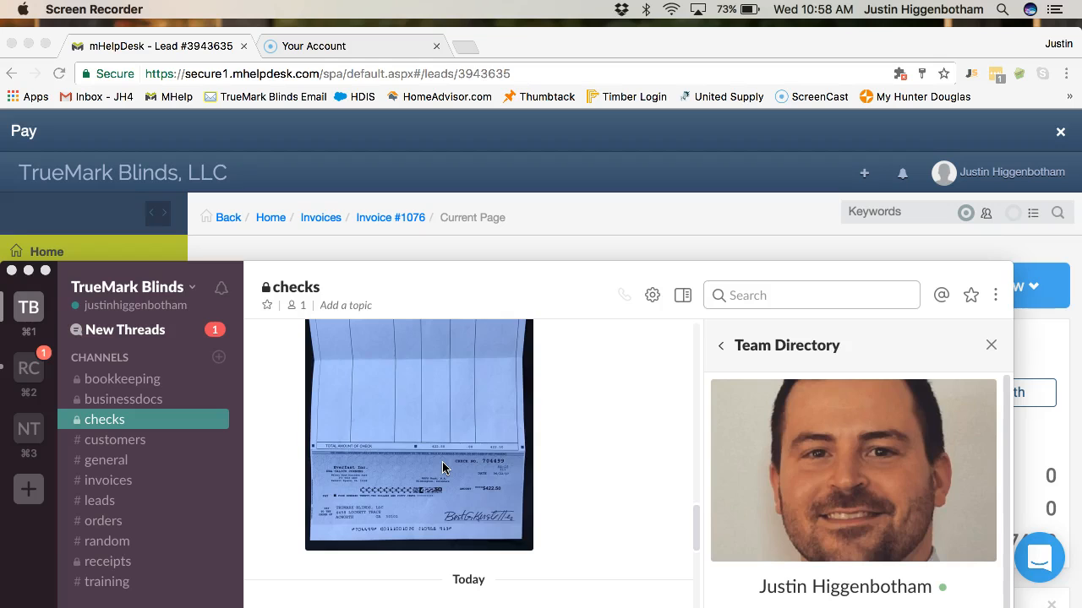
{"action": "scroll", "coordinate": [442, 467], "scroll_direction": "down", "scroll_amount": 5}
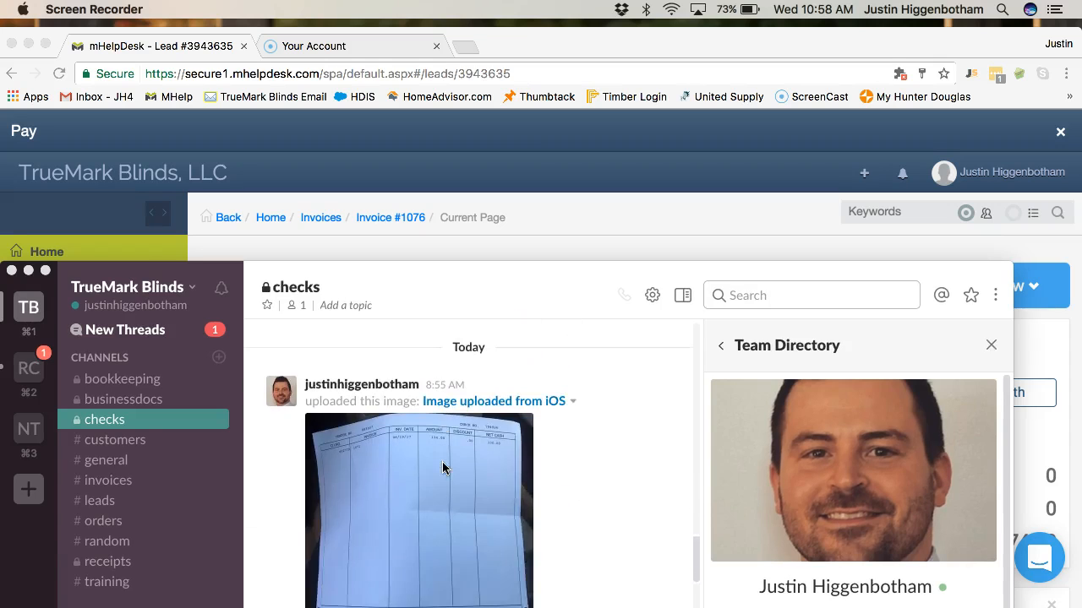
{"action": "scroll", "coordinate": [442, 467], "scroll_direction": "down", "scroll_amount": 3}
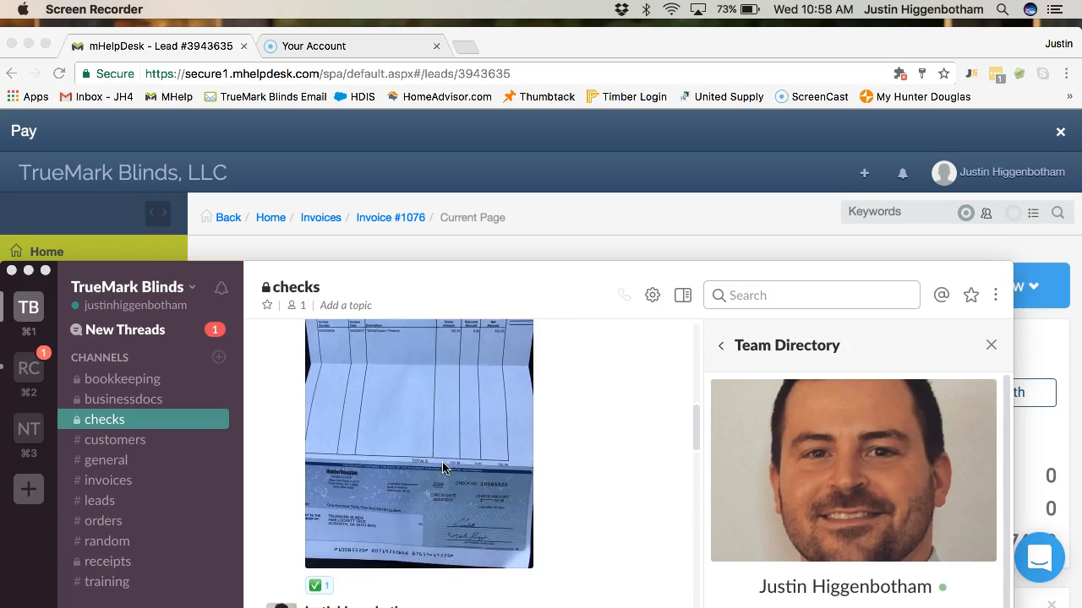
{"action": "scroll", "coordinate": [442, 467], "scroll_direction": "up", "scroll_amount": 10}
{"action": "left_click", "coordinate": [425, 532]}
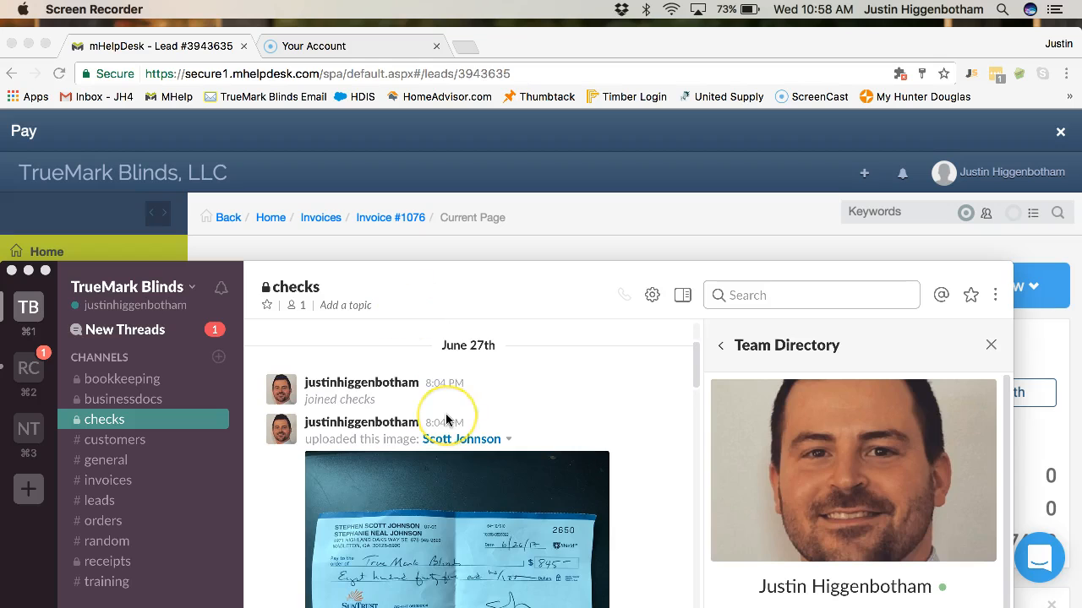
{"action": "scroll", "coordinate": [446, 420], "scroll_direction": "down", "scroll_amount": 2}
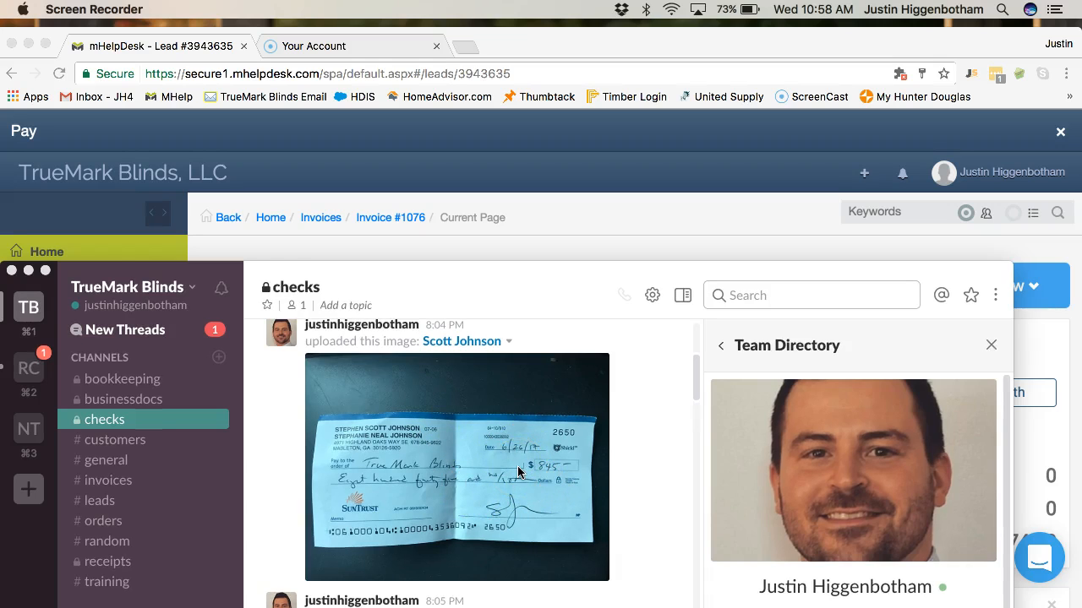
{"action": "scroll", "coordinate": [518, 471], "scroll_direction": "down", "scroll_amount": 3}
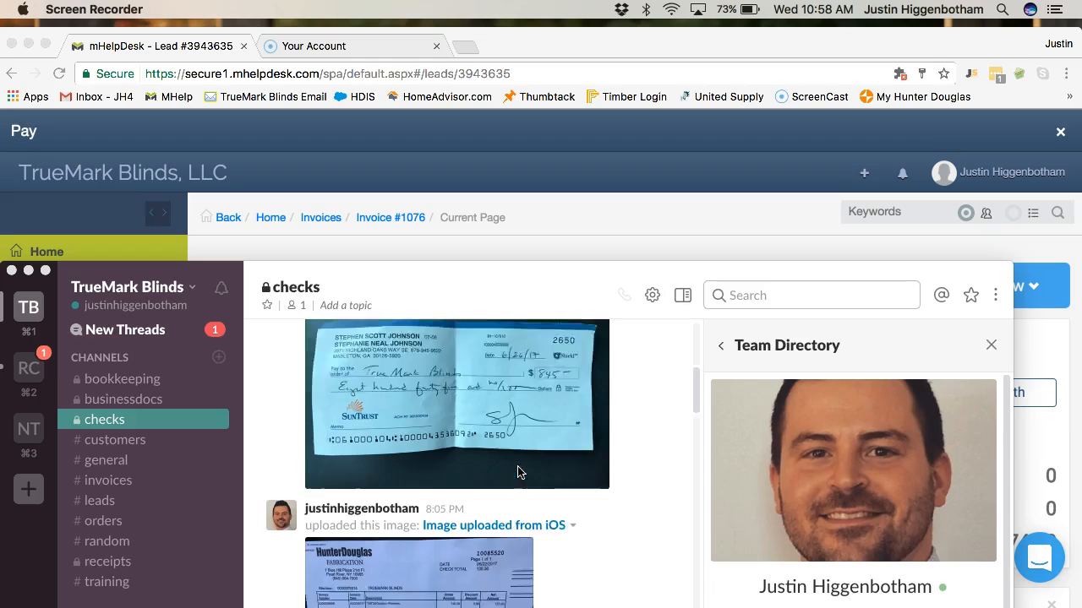
{"action": "scroll", "coordinate": [517, 466], "scroll_direction": "down", "scroll_amount": 2}
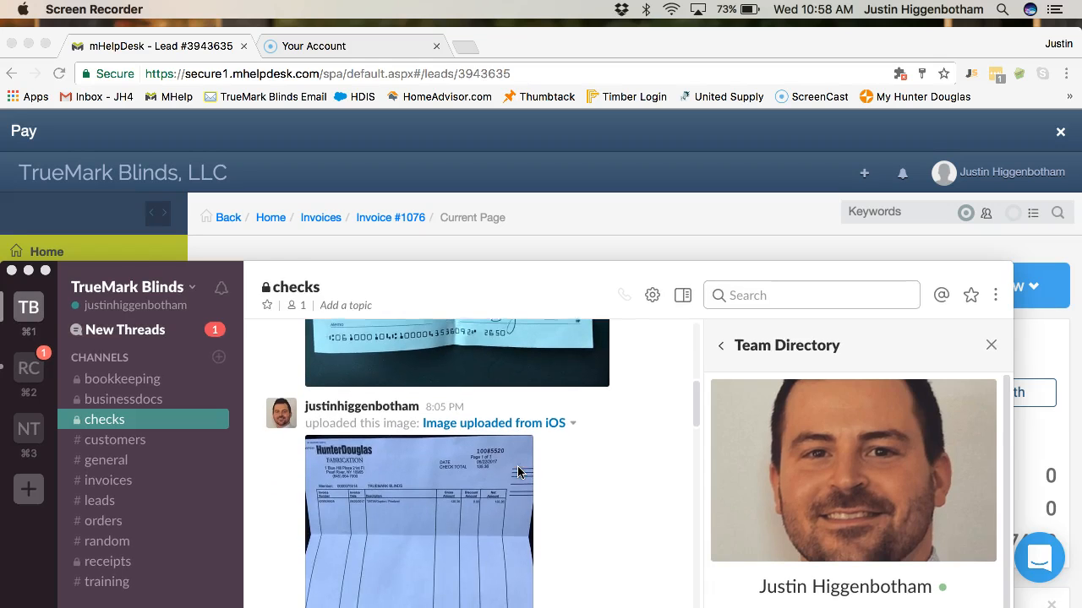
{"action": "scroll", "coordinate": [583, 544], "scroll_direction": "down", "scroll_amount": 2}
{"action": "scroll", "coordinate": [583, 543], "scroll_direction": "down", "scroll_amount": 1}
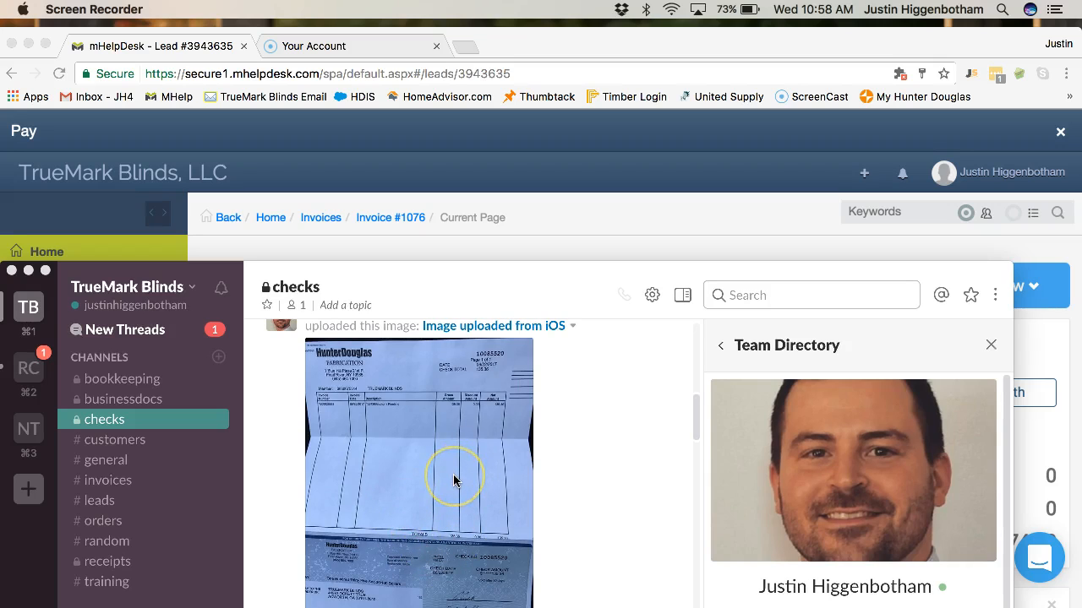
{"action": "scroll", "coordinate": [456, 423], "scroll_direction": "down", "scroll_amount": 1}
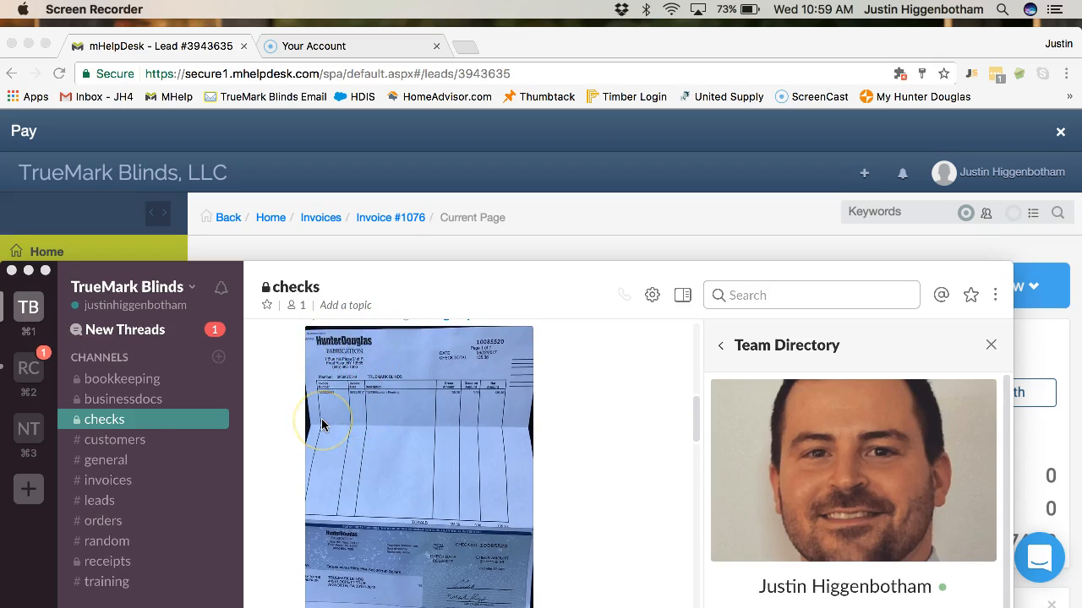
{"action": "scroll", "coordinate": [321, 424], "scroll_direction": "up", "scroll_amount": 2}
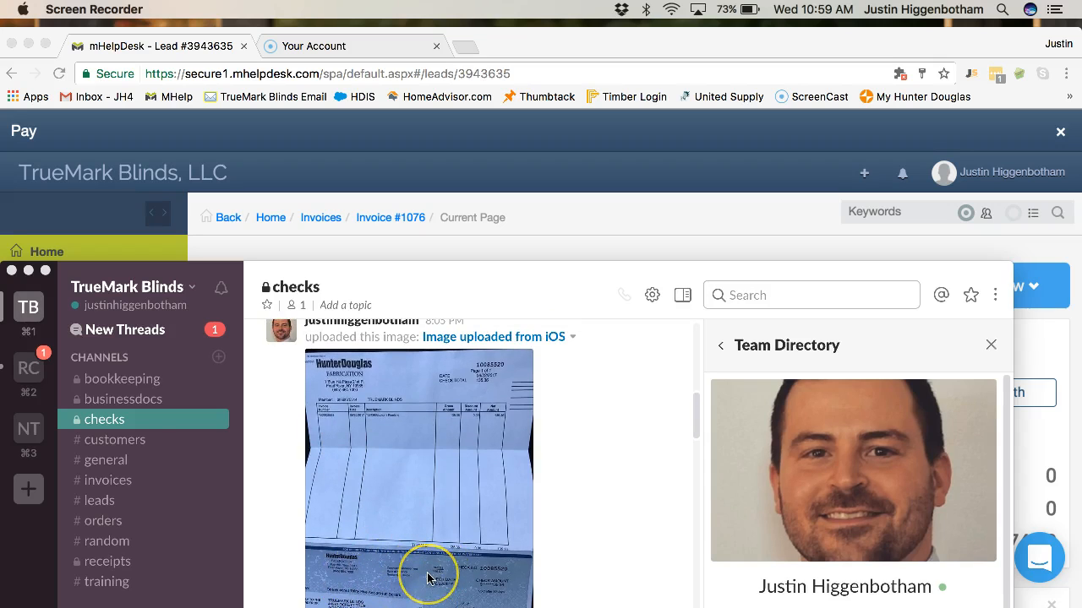
{"action": "scroll", "coordinate": [422, 576], "scroll_direction": "down", "scroll_amount": 3}
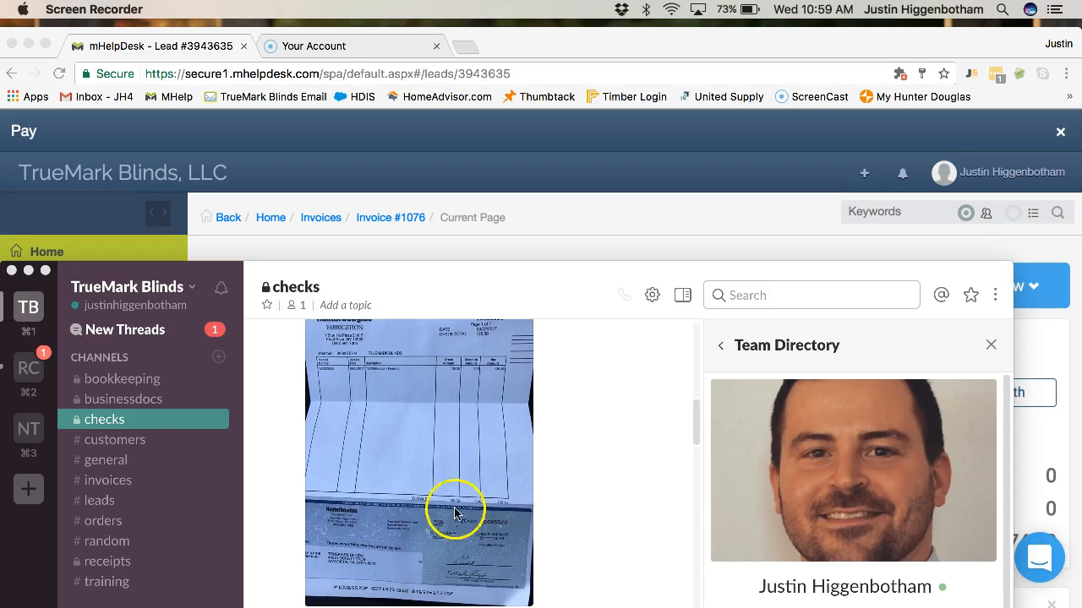
- Bring Slack forward and scroll down to the Synergy Windows of Atlanta check photo
{"action": "left_click", "coordinate": [399, 460]}
{"action": "scroll", "coordinate": [400, 462], "scroll_direction": "up", "scroll_amount": 3}
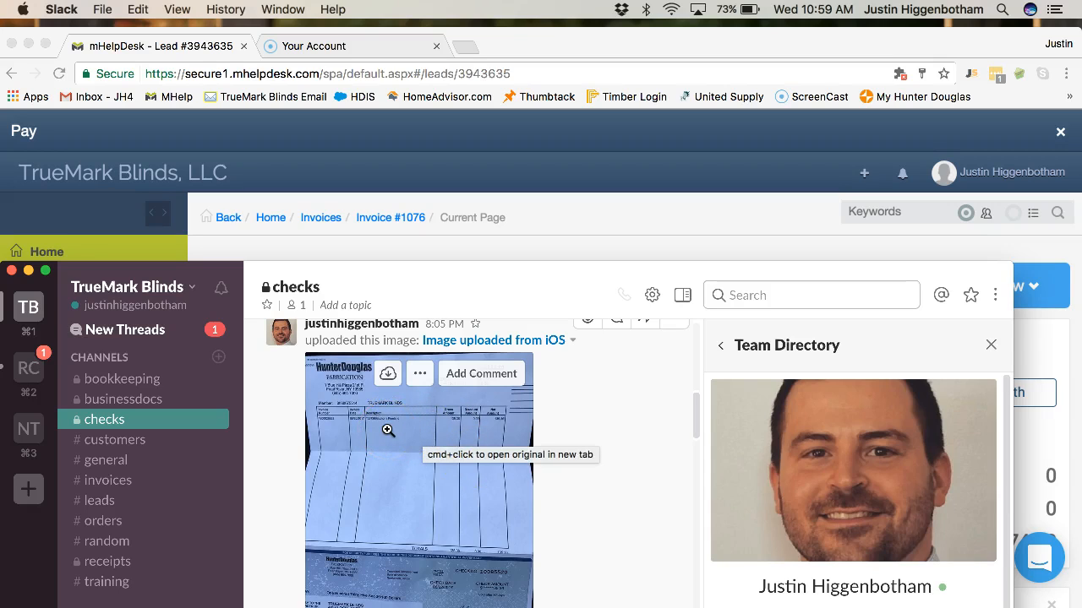
{"action": "scroll", "coordinate": [388, 431], "scroll_direction": "down", "scroll_amount": 3}
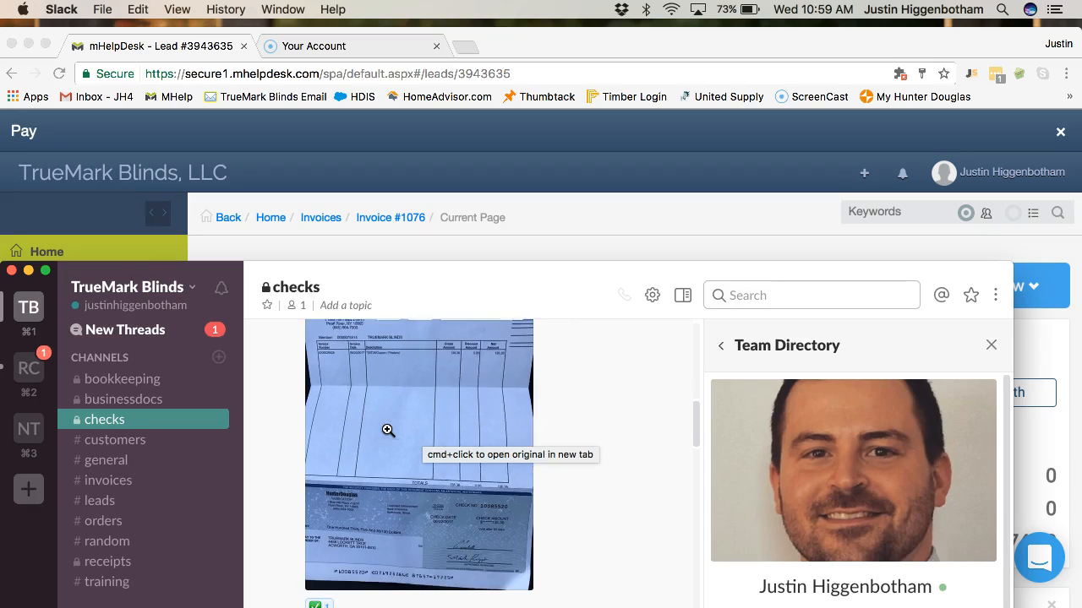
{"action": "scroll", "coordinate": [388, 431], "scroll_direction": "down", "scroll_amount": 3}
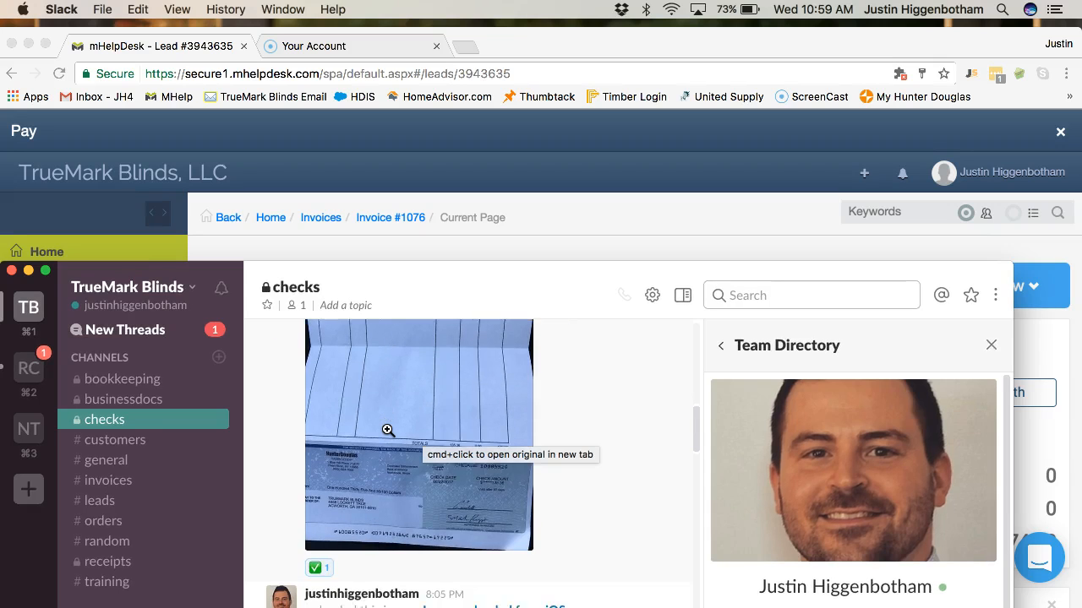
{"action": "scroll", "coordinate": [387, 431], "scroll_direction": "down", "scroll_amount": 4}
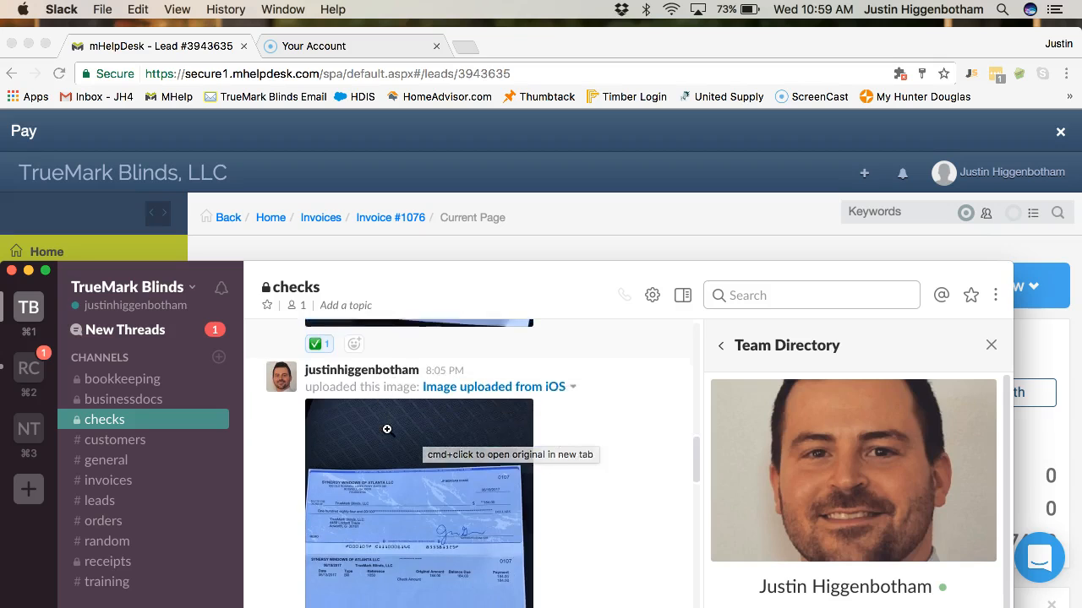
{"action": "scroll", "coordinate": [414, 507], "scroll_direction": "down", "scroll_amount": 1}
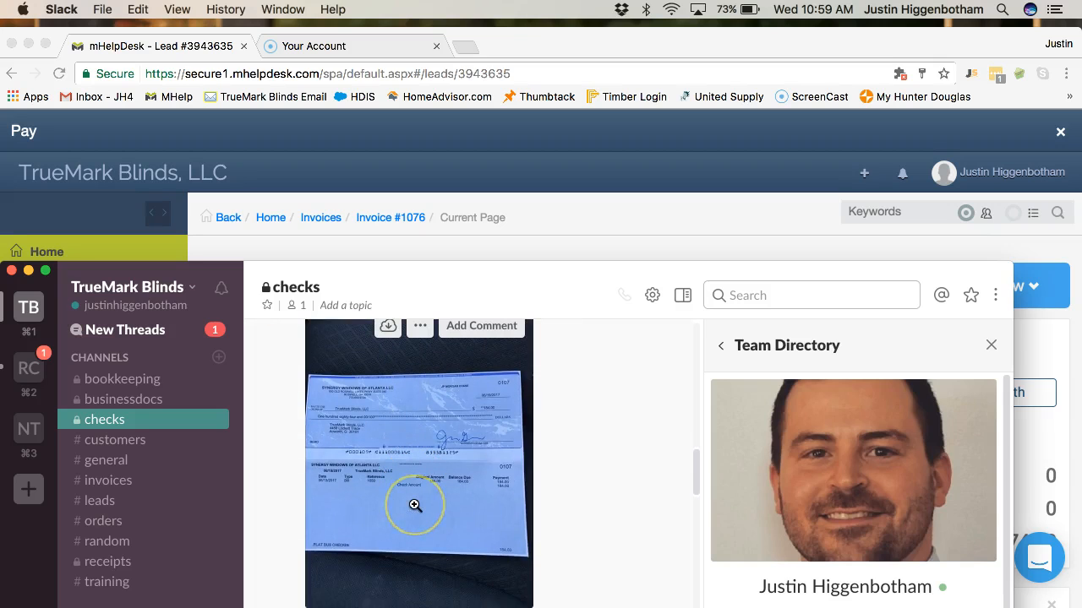
- Enlarge the check photo to read reference 1050, then switch to the mHelpDesk Invoices list
{"action": "left_click", "coordinate": [416, 490]}
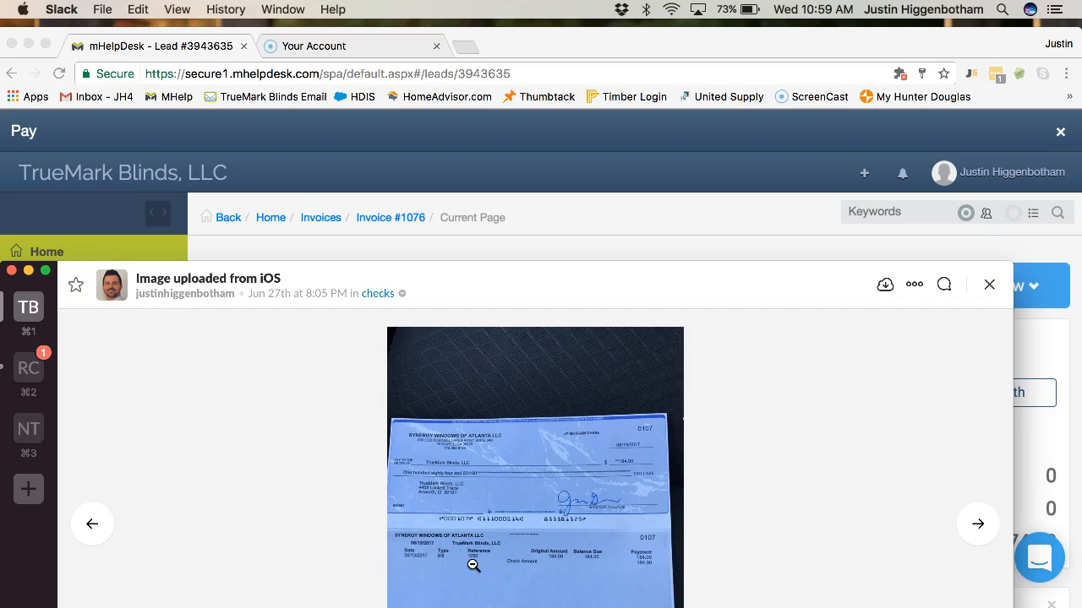
{"action": "left_click", "coordinate": [482, 535]}
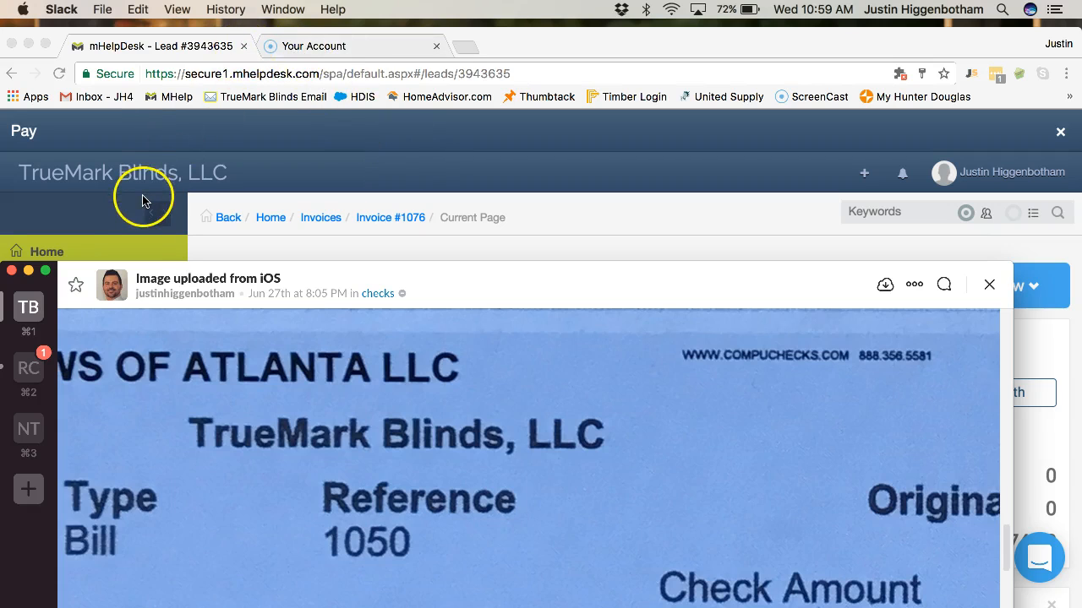
{"action": "left_click", "coordinate": [29, 272]}
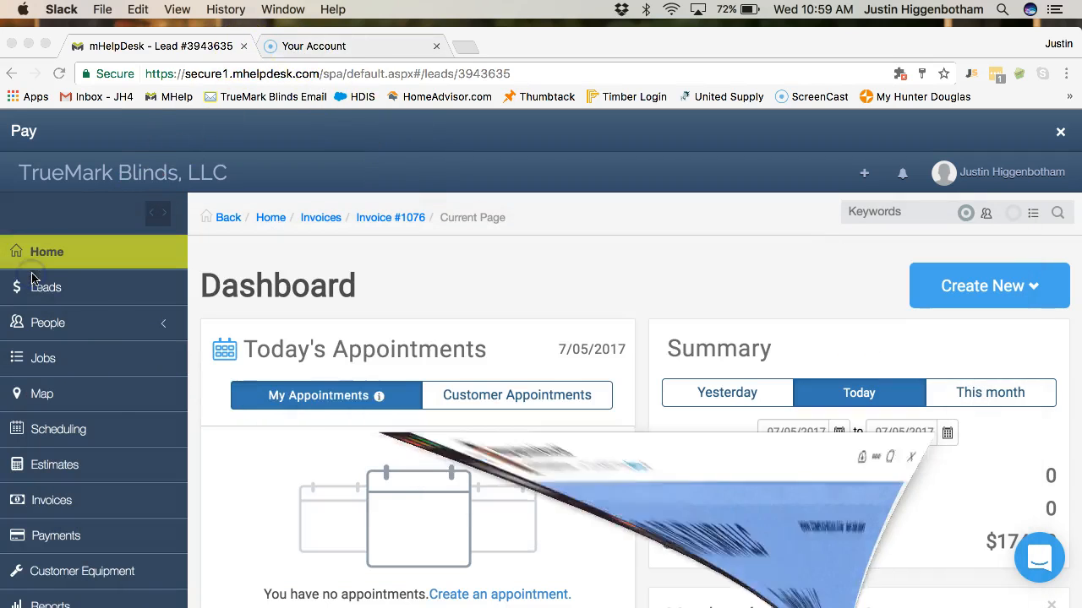
{"action": "left_click", "coordinate": [51, 500]}
{"action": "left_click", "coordinate": [57, 510]}
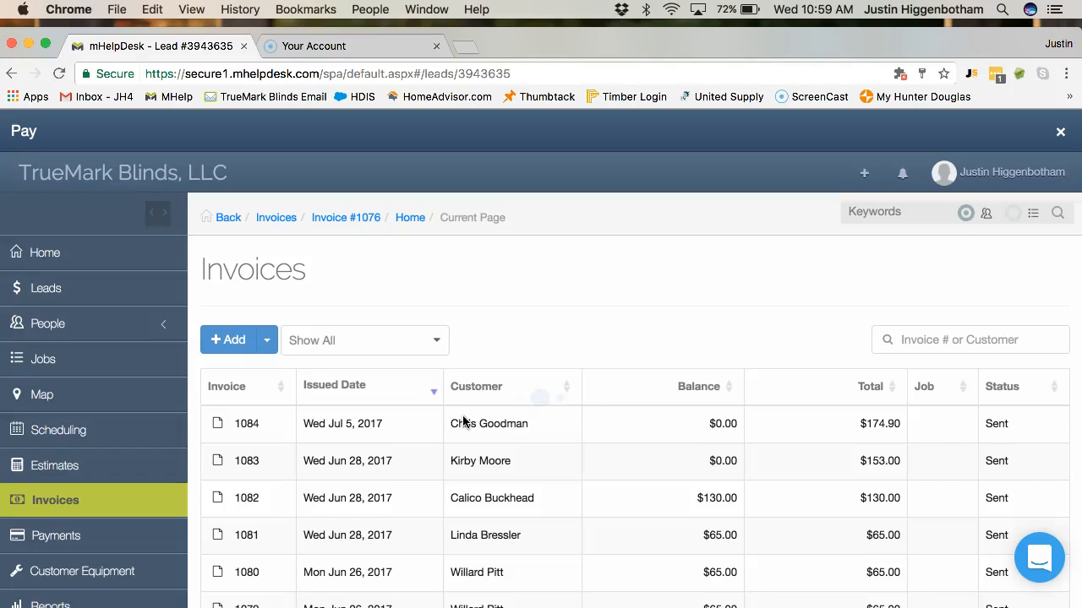
- Show 50 invoices per page and scroll down the list to invoice 1050
{"action": "scroll", "coordinate": [434, 513], "scroll_direction": "down", "scroll_amount": 5}
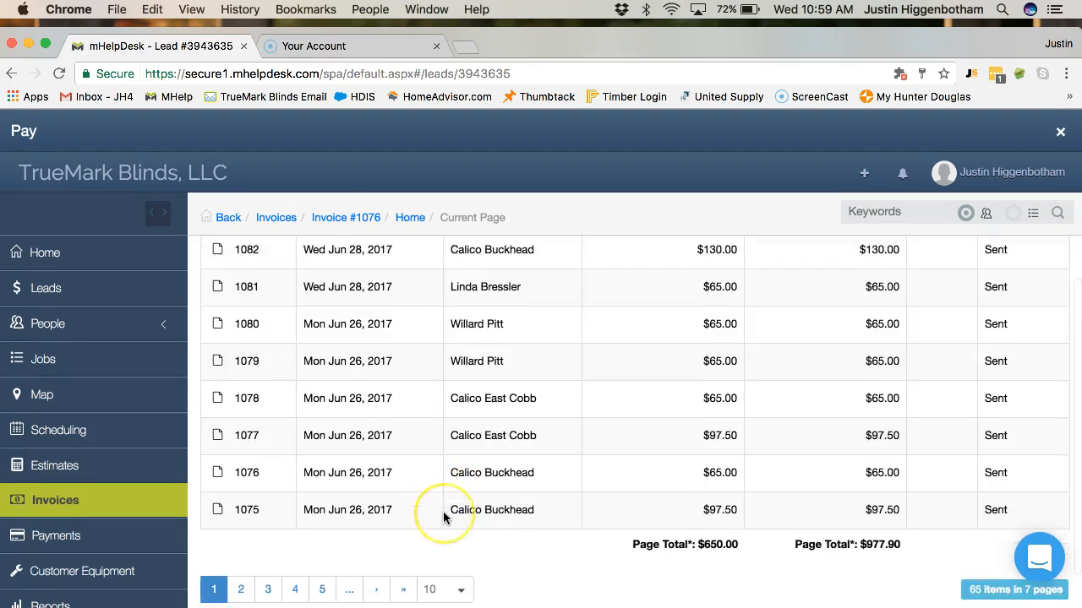
{"action": "scroll", "coordinate": [449, 518], "scroll_direction": "up", "scroll_amount": 2}
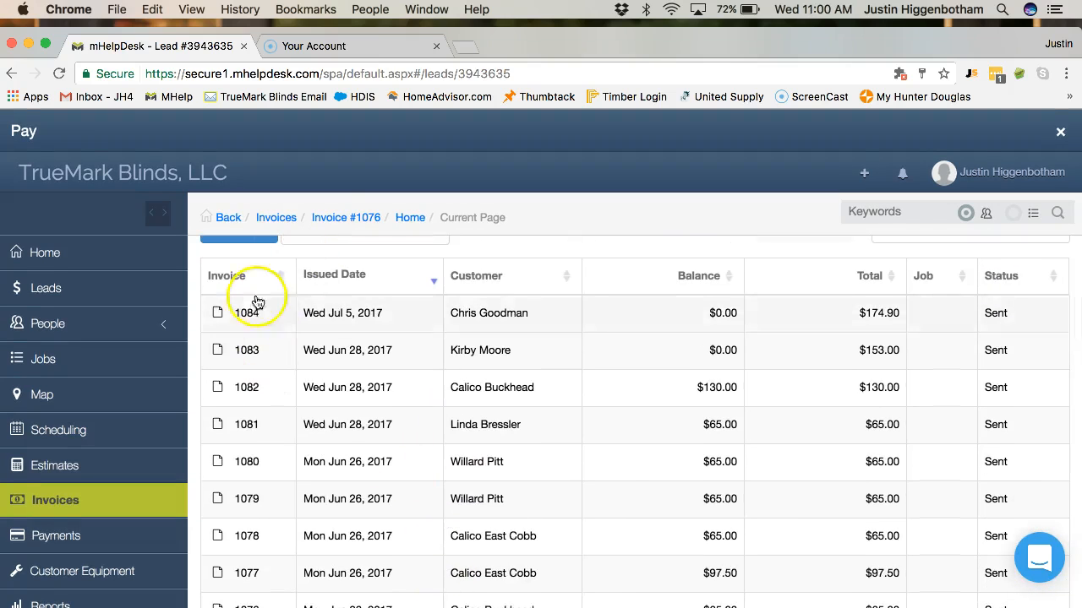
{"action": "scroll", "coordinate": [249, 406], "scroll_direction": "down", "scroll_amount": 3}
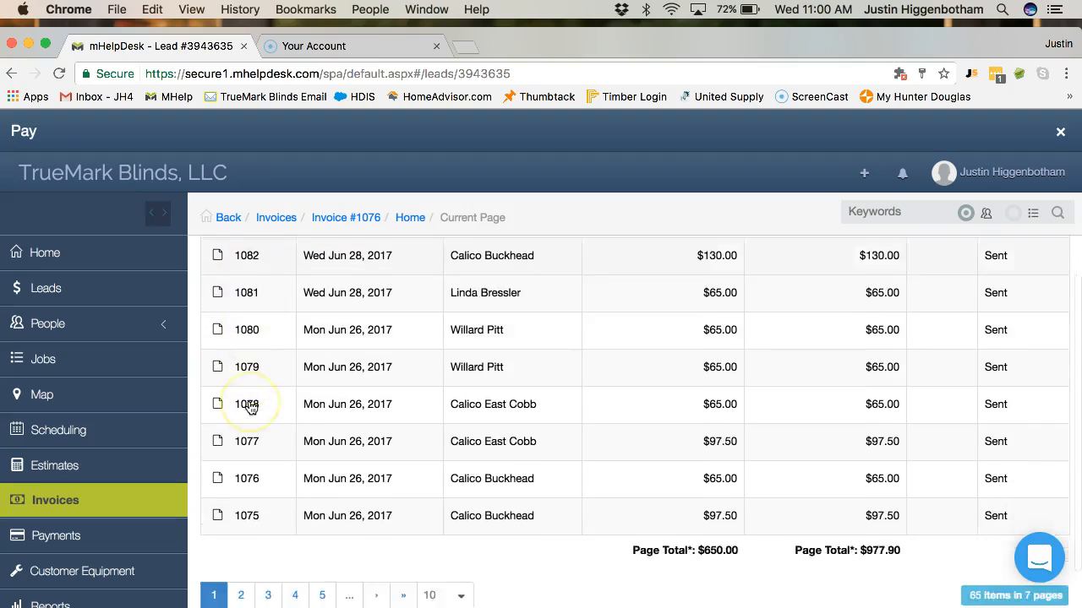
{"action": "left_click", "coordinate": [459, 480]}
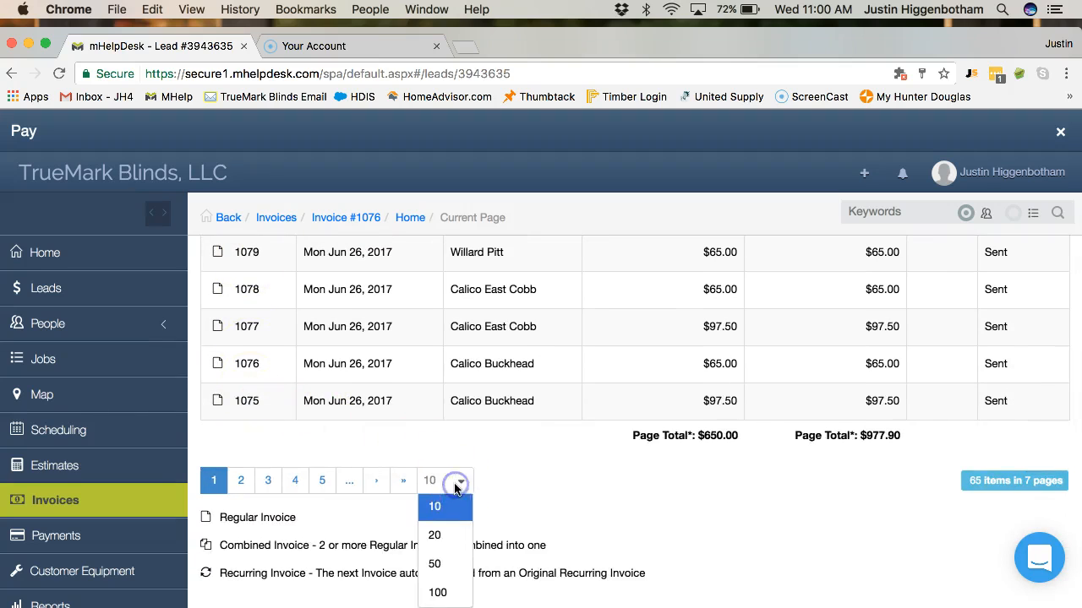
{"action": "left_click", "coordinate": [436, 539]}
{"action": "scroll", "coordinate": [470, 520], "scroll_direction": "down", "scroll_amount": 4}
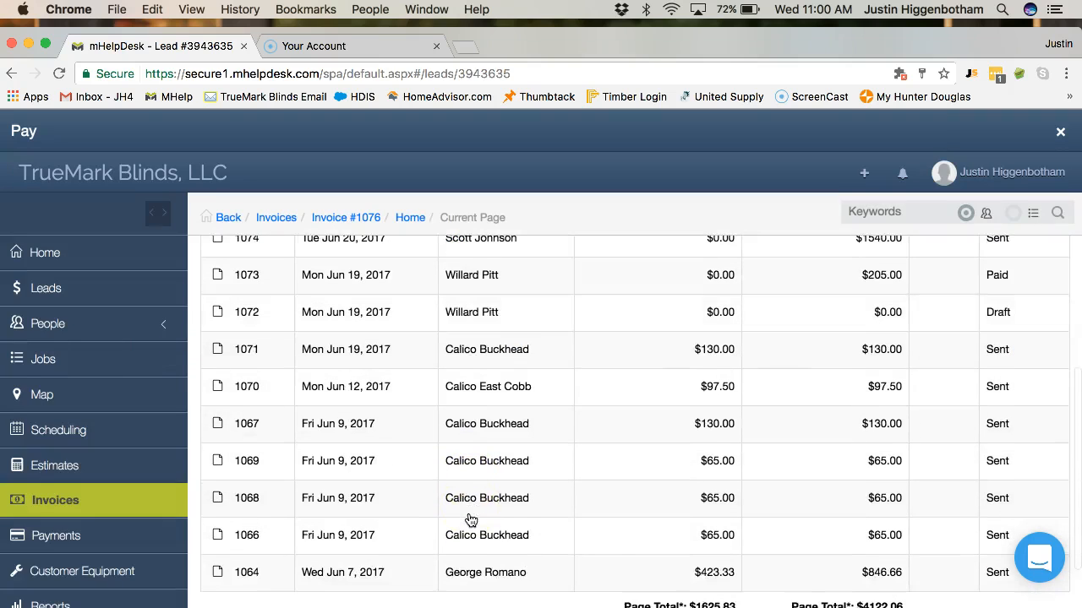
{"action": "left_click", "coordinate": [414, 521]}
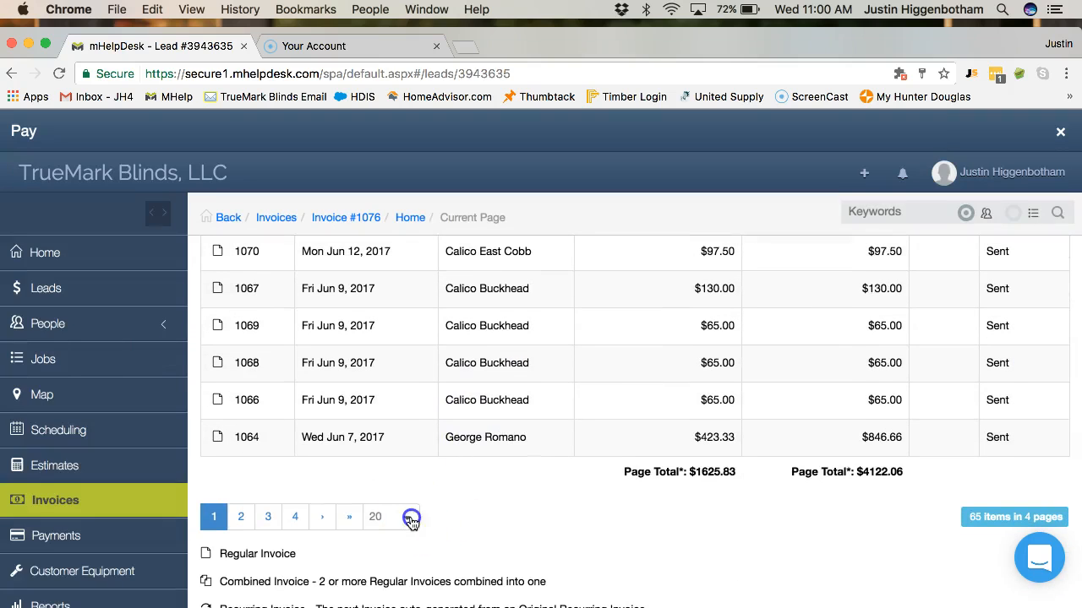
{"action": "left_click", "coordinate": [382, 458]}
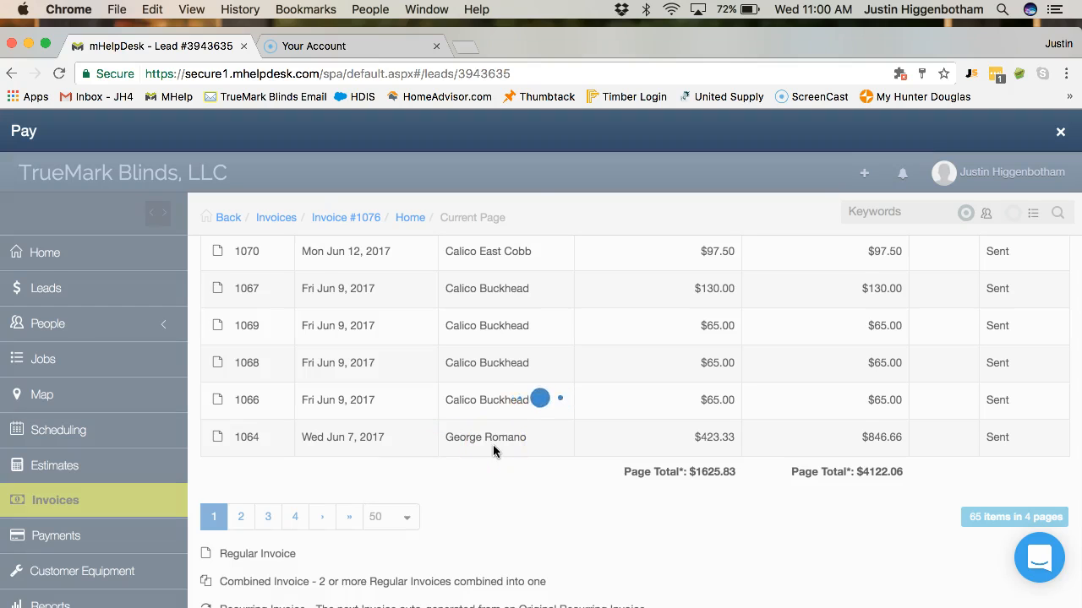
{"action": "scroll", "coordinate": [493, 451], "scroll_direction": "down", "scroll_amount": 3}
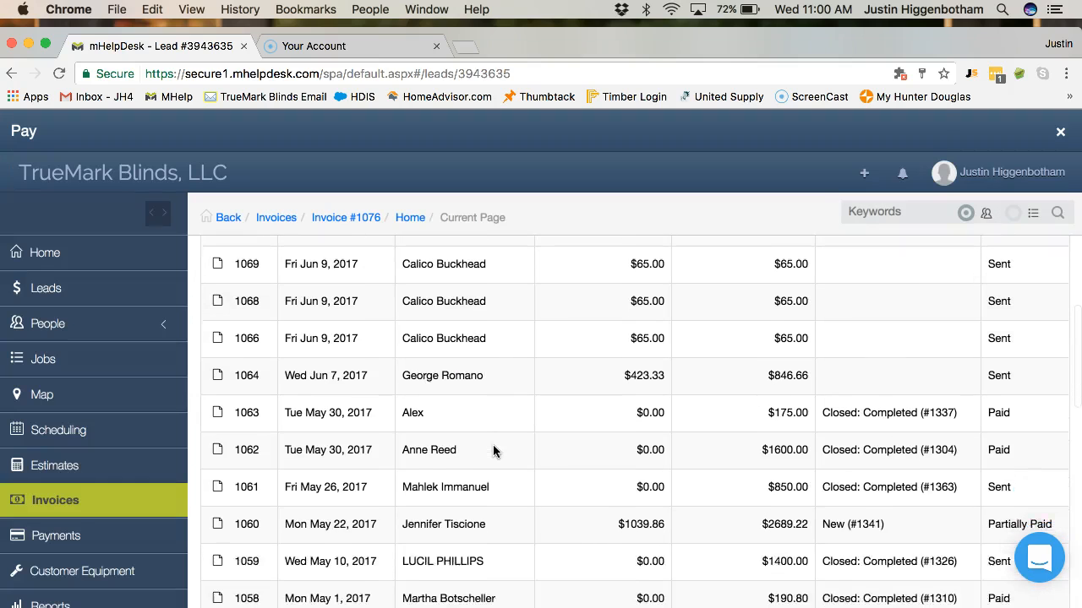
{"action": "scroll", "coordinate": [295, 500], "scroll_direction": "down", "scroll_amount": 7}
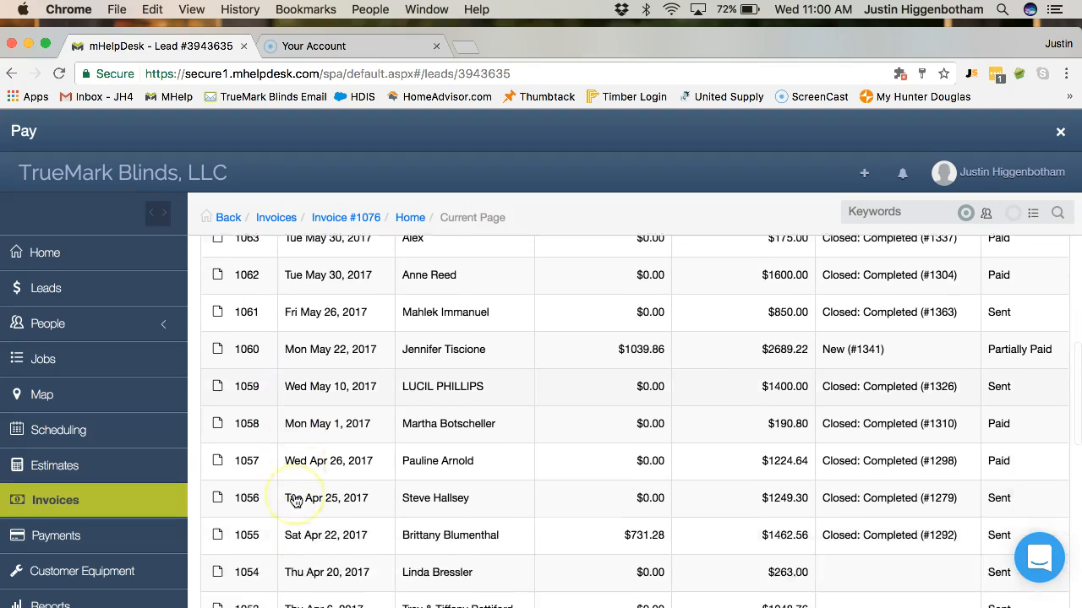
{"action": "scroll", "coordinate": [295, 500], "scroll_direction": "down", "scroll_amount": 1}
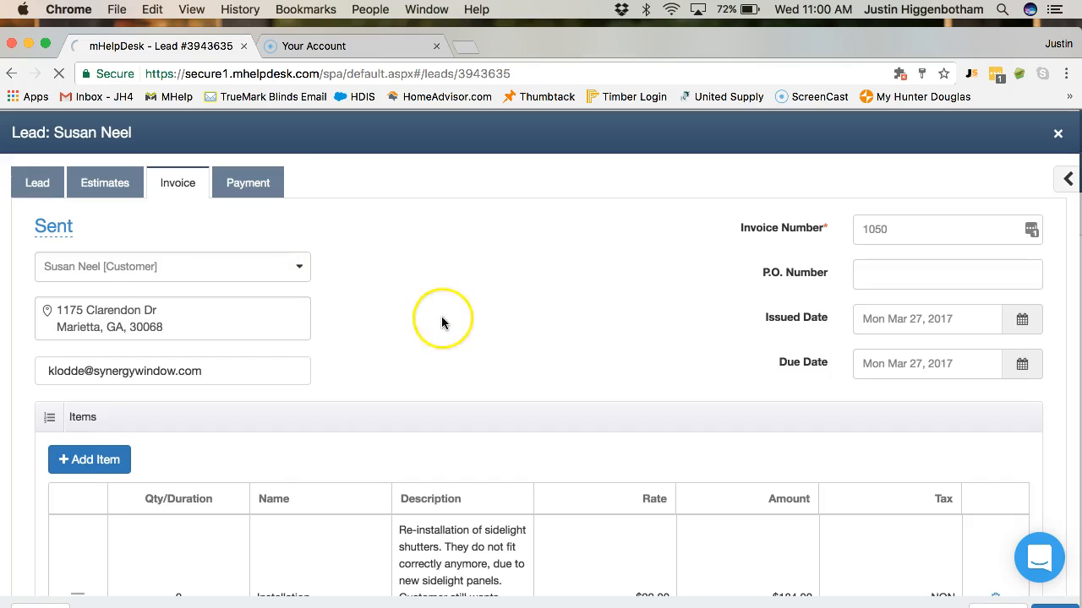
- On the lead's Payment tab, save a $184 Check payment dated Jul 5, 2017
{"action": "scroll", "coordinate": [442, 317], "scroll_direction": "down", "scroll_amount": 5}
{"action": "scroll", "coordinate": [441, 316], "scroll_direction": "up", "scroll_amount": 5}
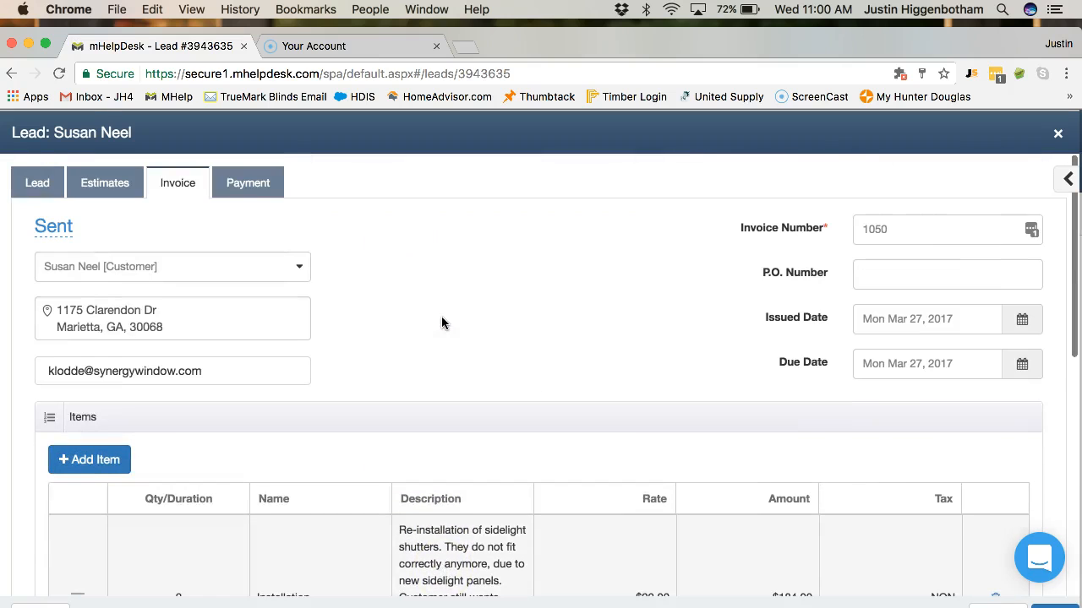
{"action": "left_click", "coordinate": [261, 187]}
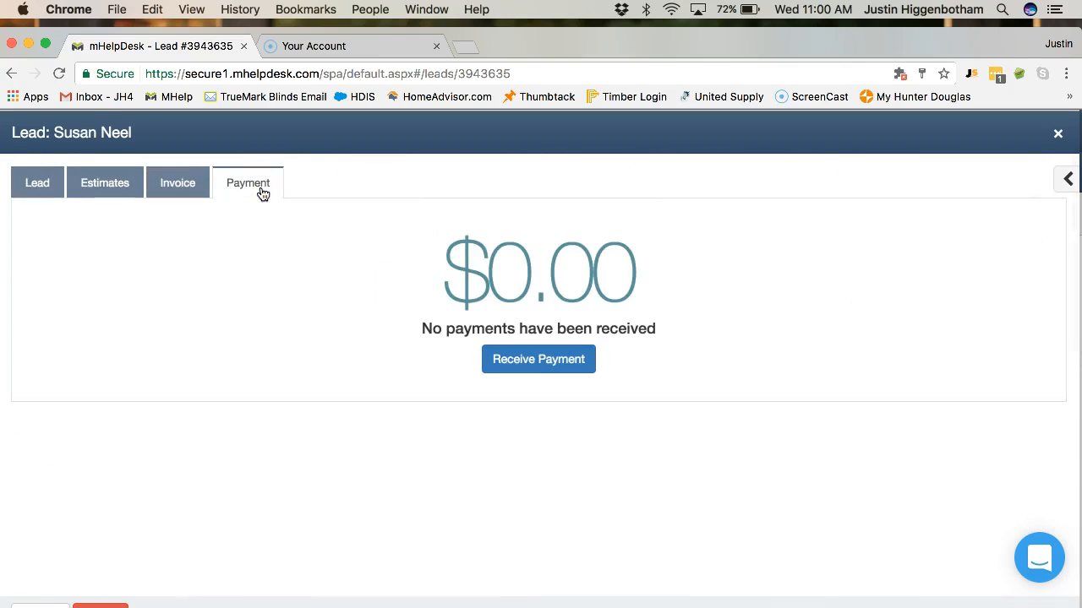
{"action": "left_click", "coordinate": [523, 361]}
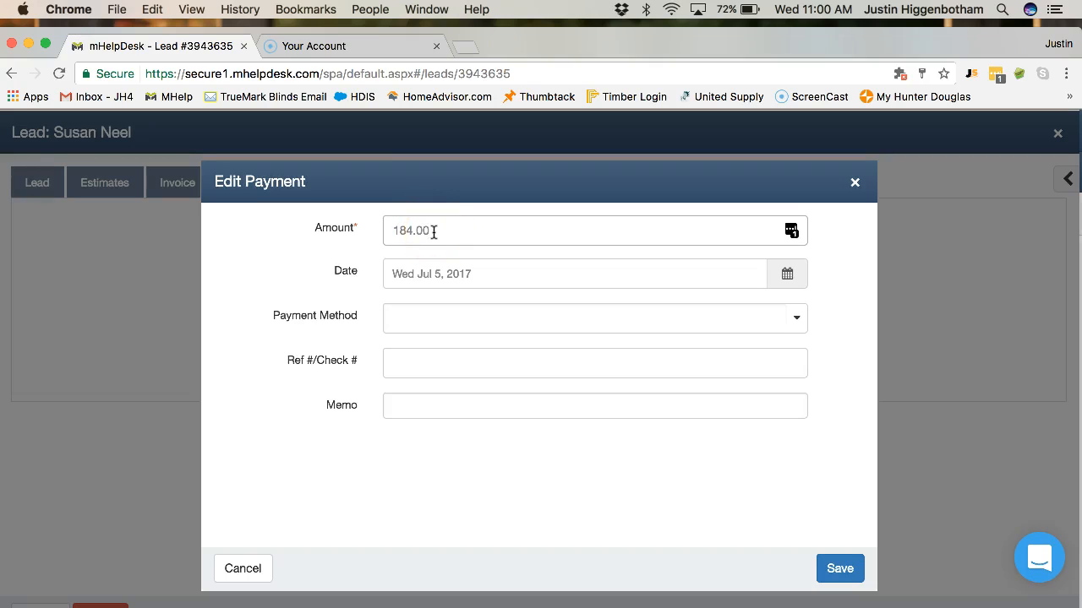
{"action": "left_click", "coordinate": [433, 277]}
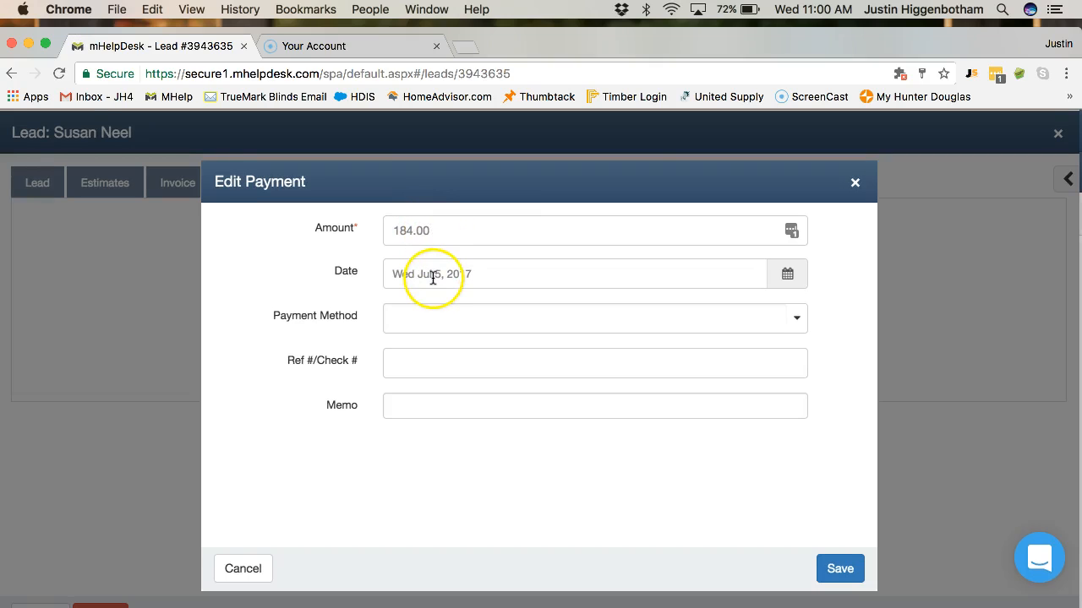
{"action": "left_click", "coordinate": [803, 314]}
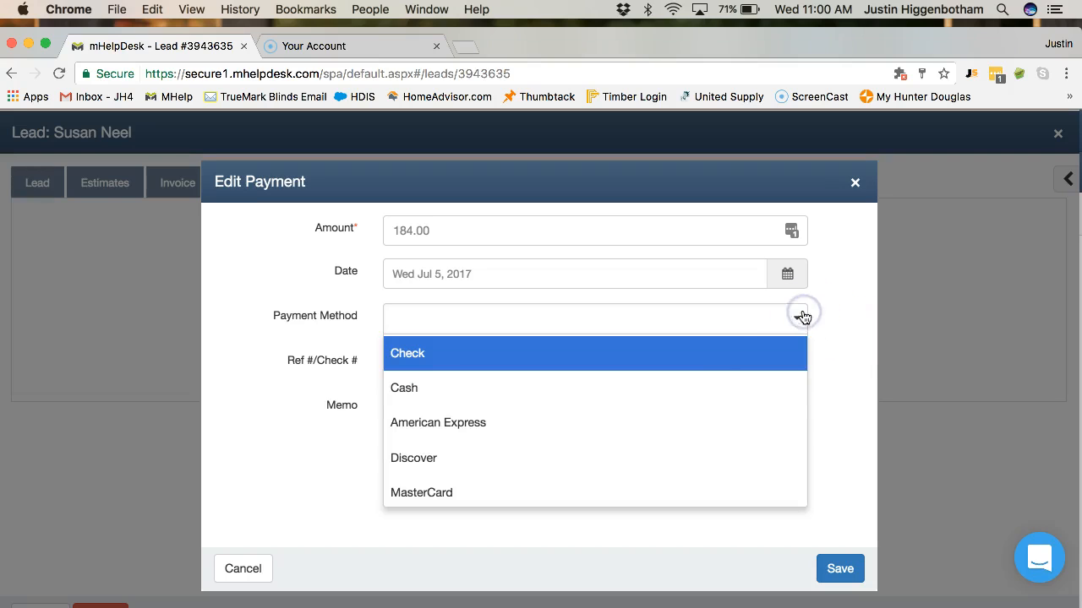
{"action": "left_click", "coordinate": [635, 364]}
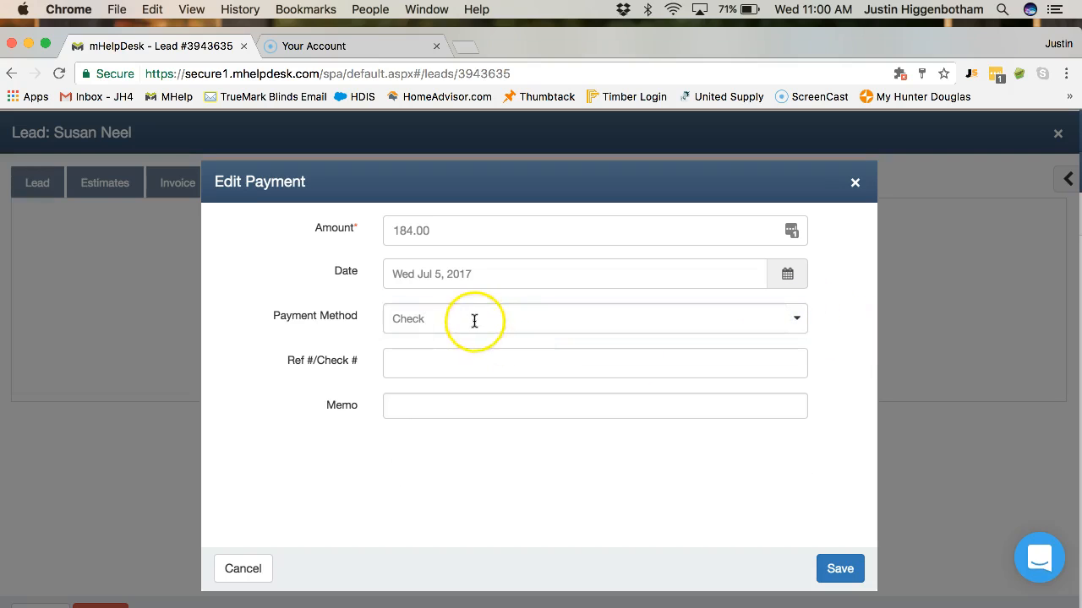
{"action": "left_click", "coordinate": [551, 322]}
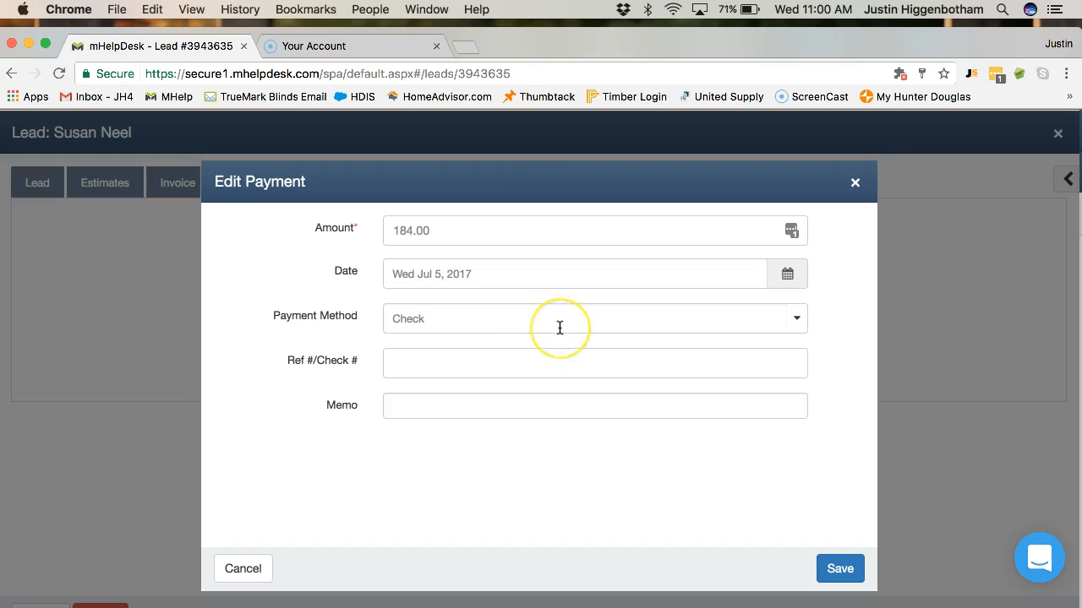
{"action": "left_click", "coordinate": [468, 357]}
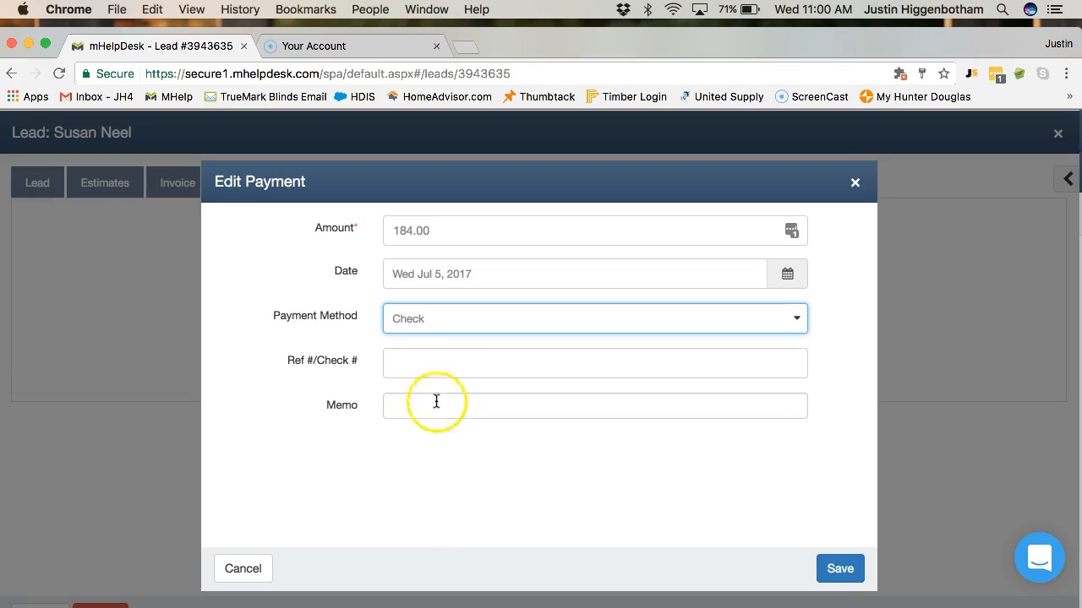
{"action": "left_click", "coordinate": [843, 572]}
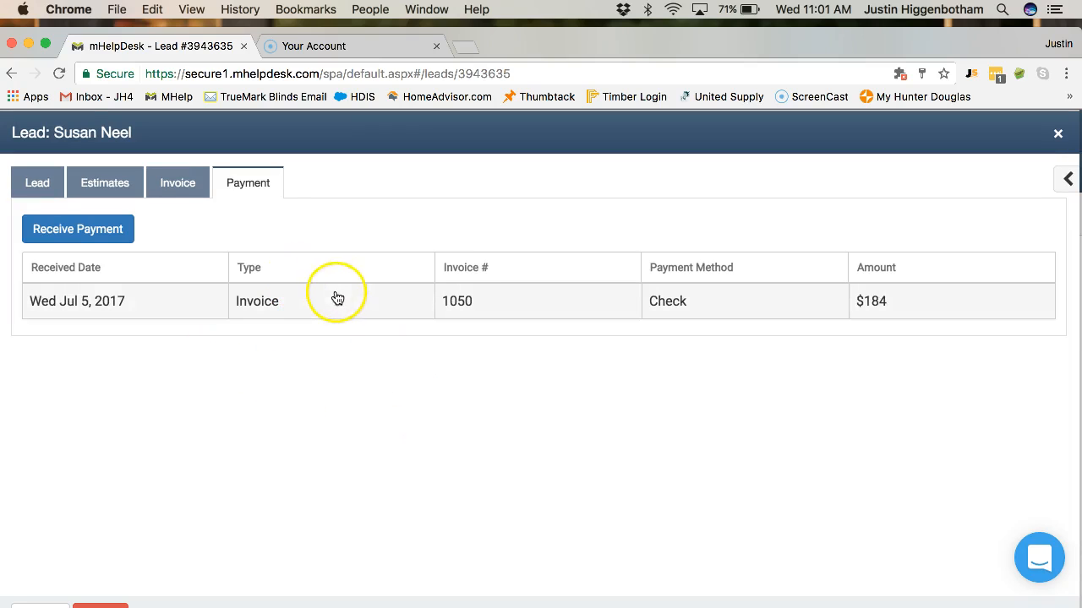
- Email invoice 1050 to the customer from the Invoice tab, showing $184 paid and $0 due
{"action": "left_click", "coordinate": [190, 189]}
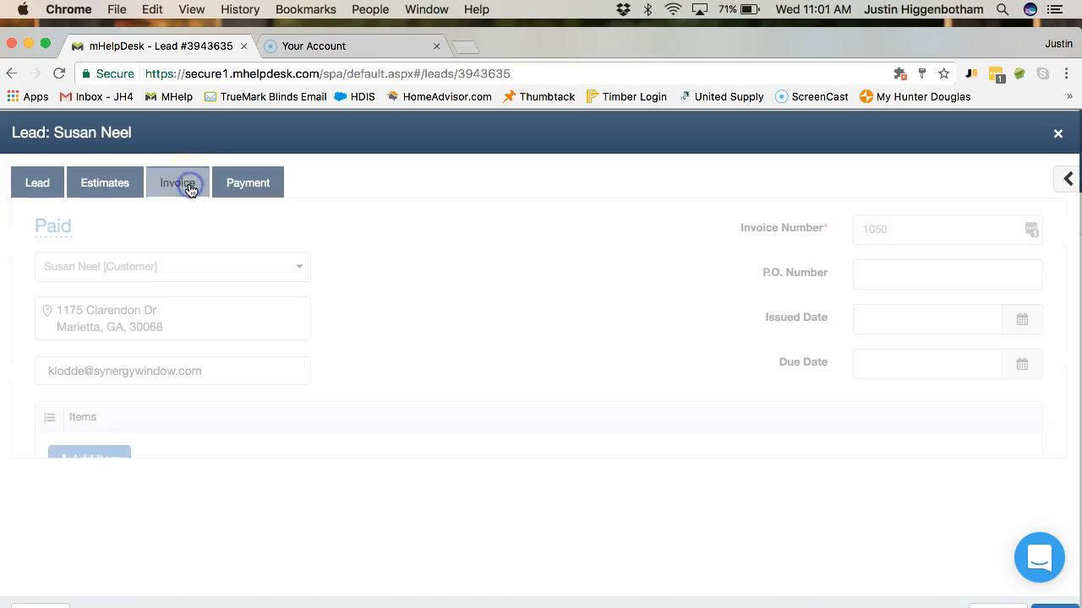
{"action": "scroll", "coordinate": [331, 273], "scroll_direction": "down", "scroll_amount": 2}
{"action": "scroll", "coordinate": [330, 272], "scroll_direction": "down", "scroll_amount": 2}
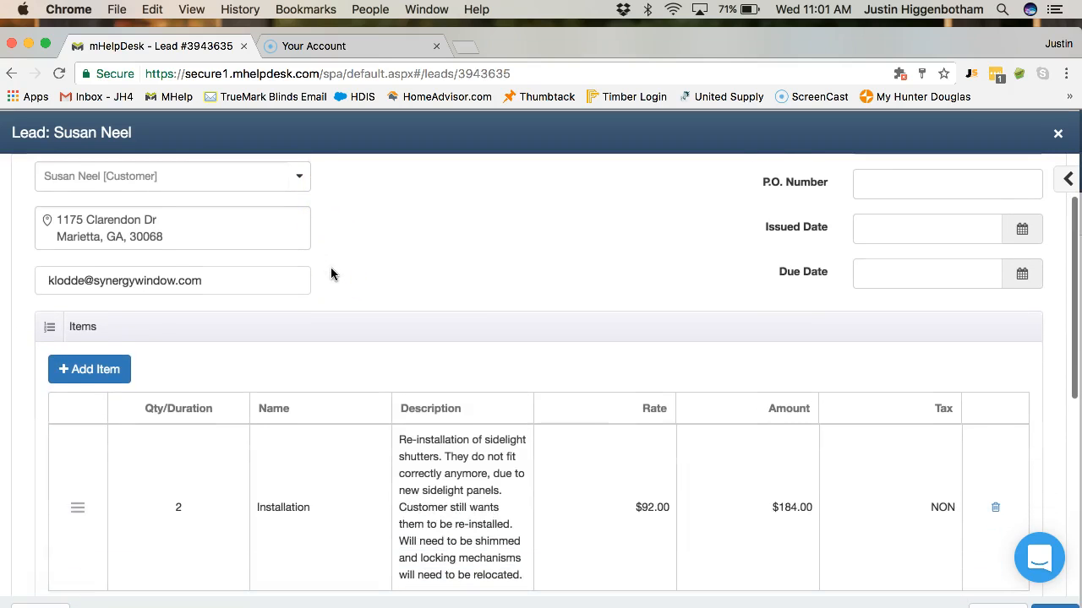
{"action": "scroll", "coordinate": [696, 459], "scroll_direction": "down", "scroll_amount": 5}
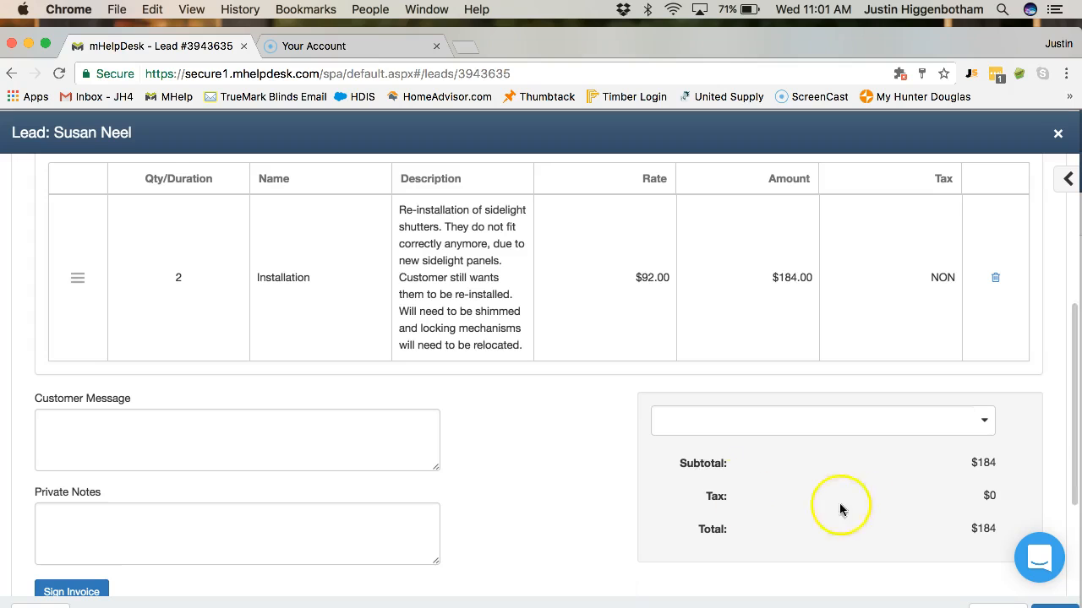
{"action": "scroll", "coordinate": [718, 516], "scroll_direction": "down", "scroll_amount": 5}
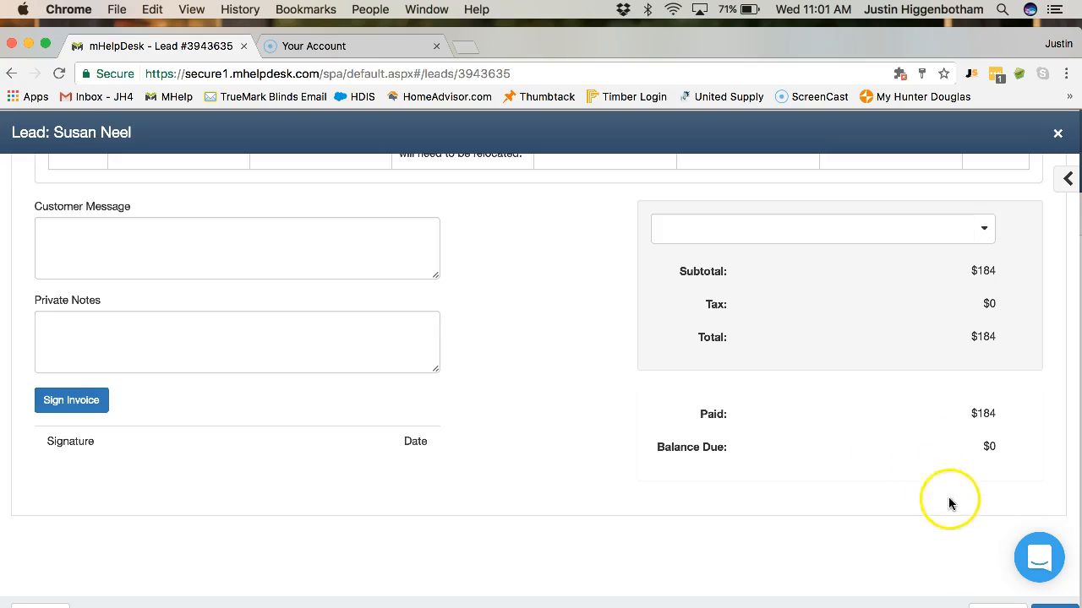
{"action": "left_click", "coordinate": [997, 606]}
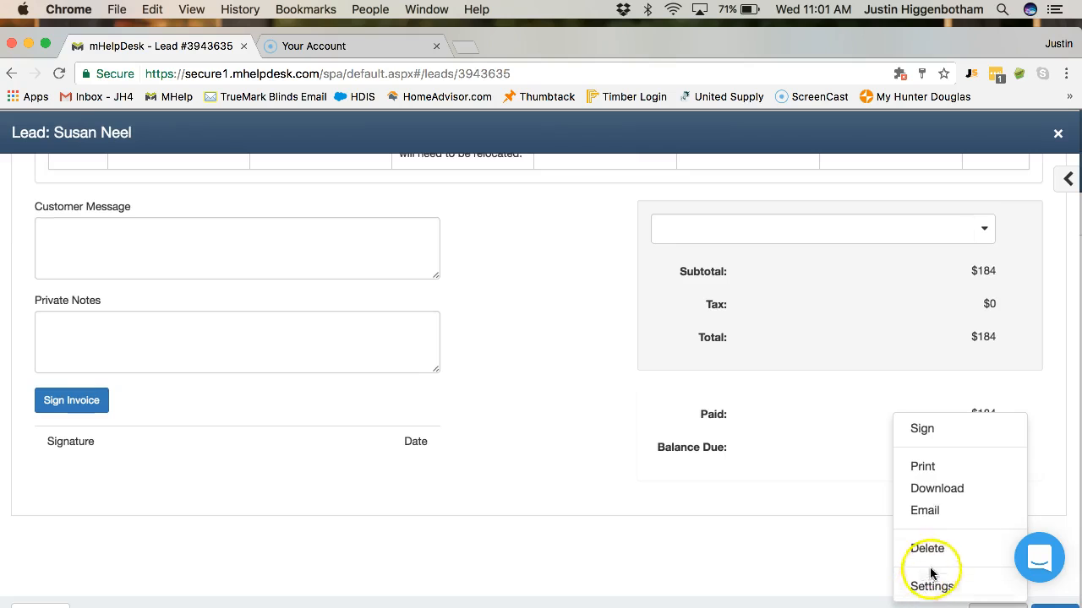
{"action": "left_click", "coordinate": [927, 510]}
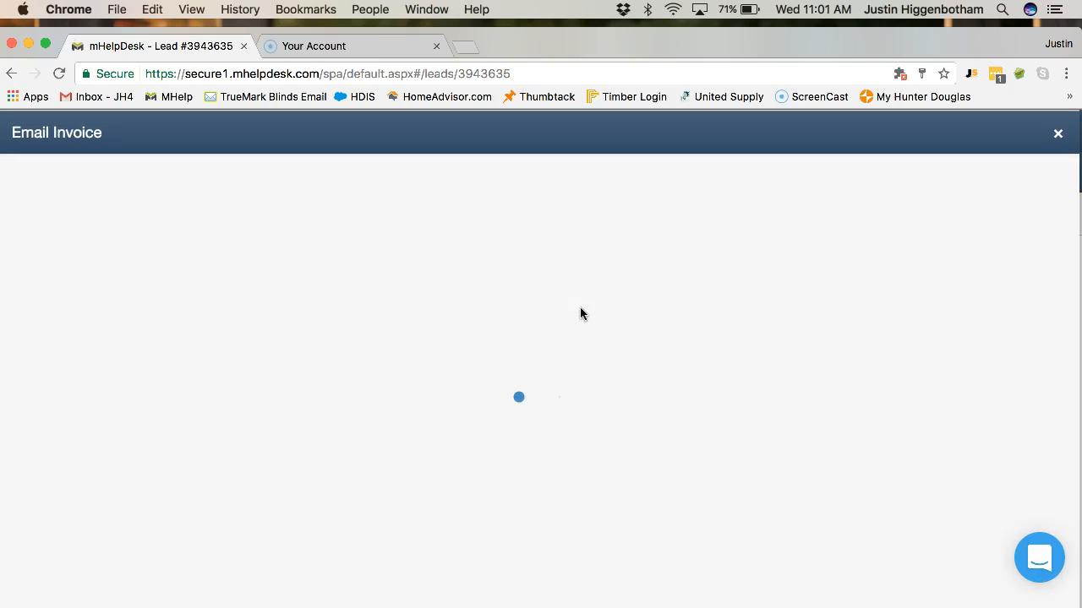
{"action": "scroll", "coordinate": [580, 314], "scroll_direction": "up", "scroll_amount": 10}
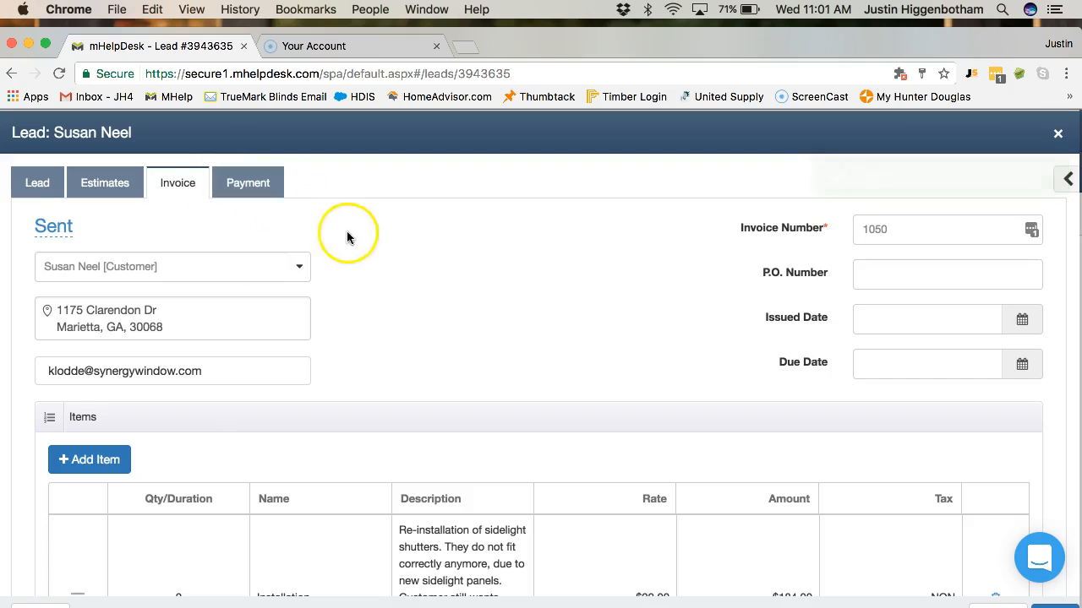
- Reopen invoice 1050 from the list and change its status from Sent to Paid
{"action": "left_click", "coordinate": [1060, 135]}
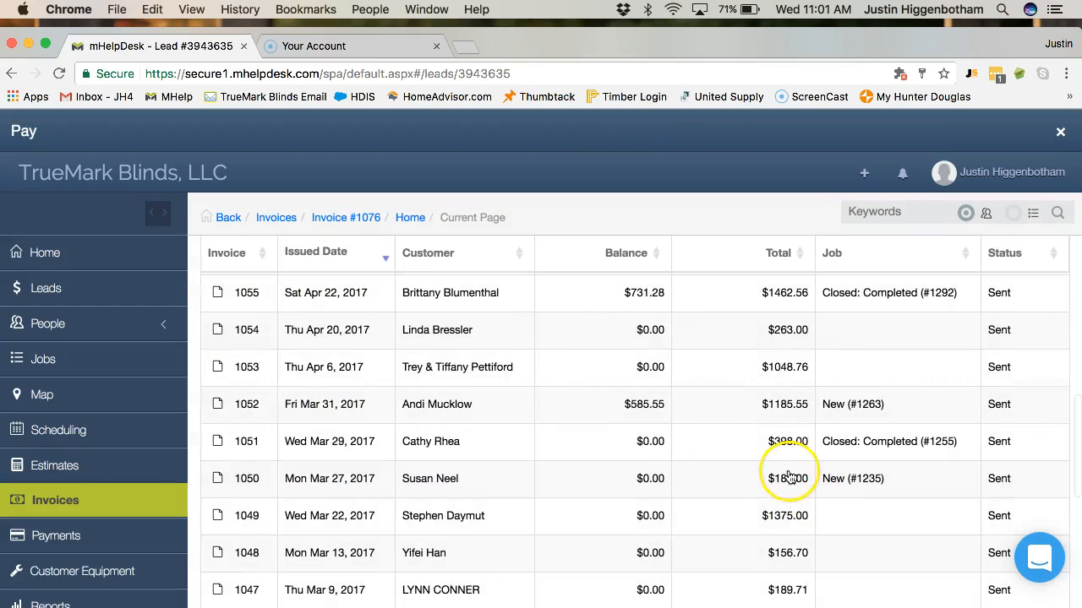
{"action": "left_click", "coordinate": [493, 487]}
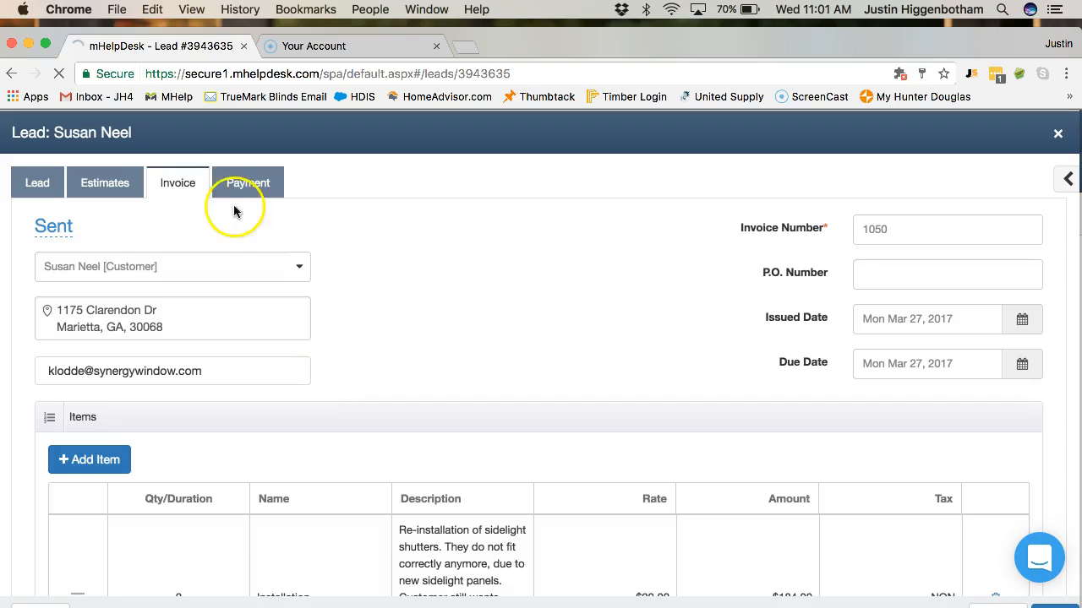
{"action": "left_click", "coordinate": [60, 232]}
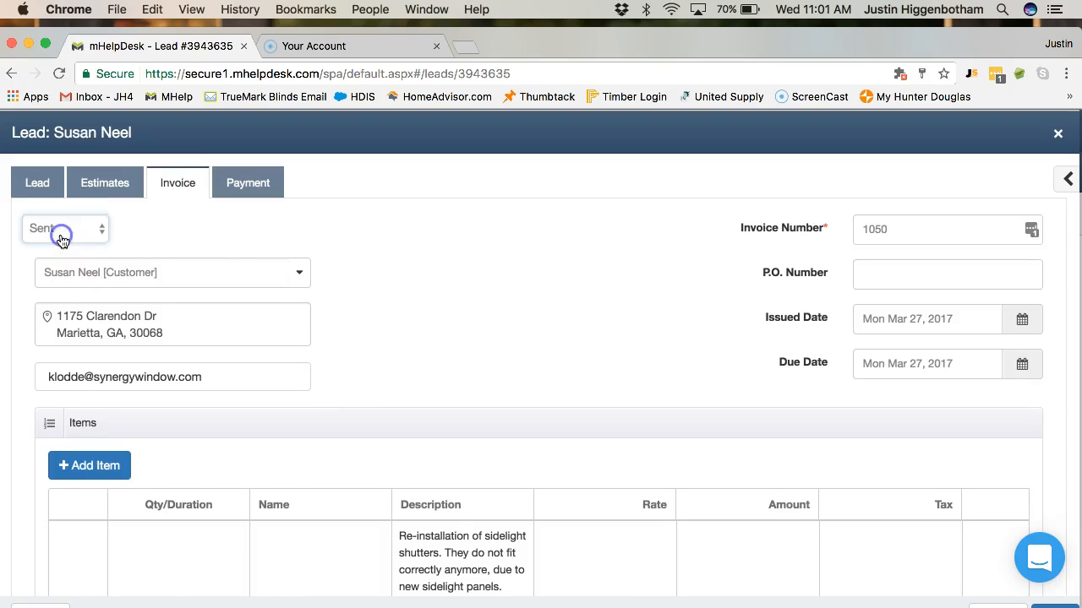
{"action": "left_click", "coordinate": [61, 241]}
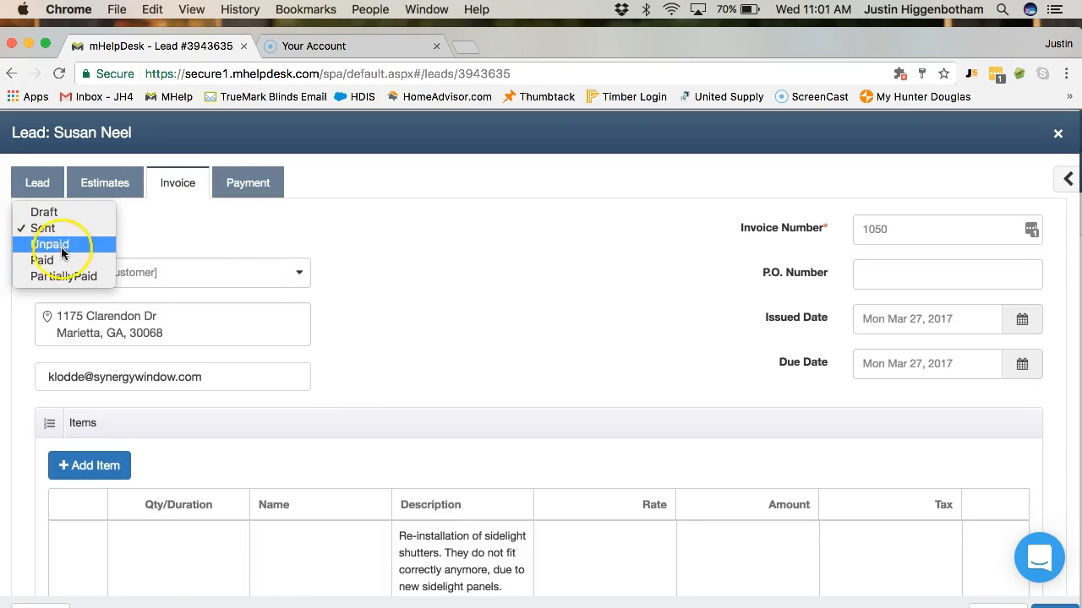
{"action": "left_click", "coordinate": [58, 260]}
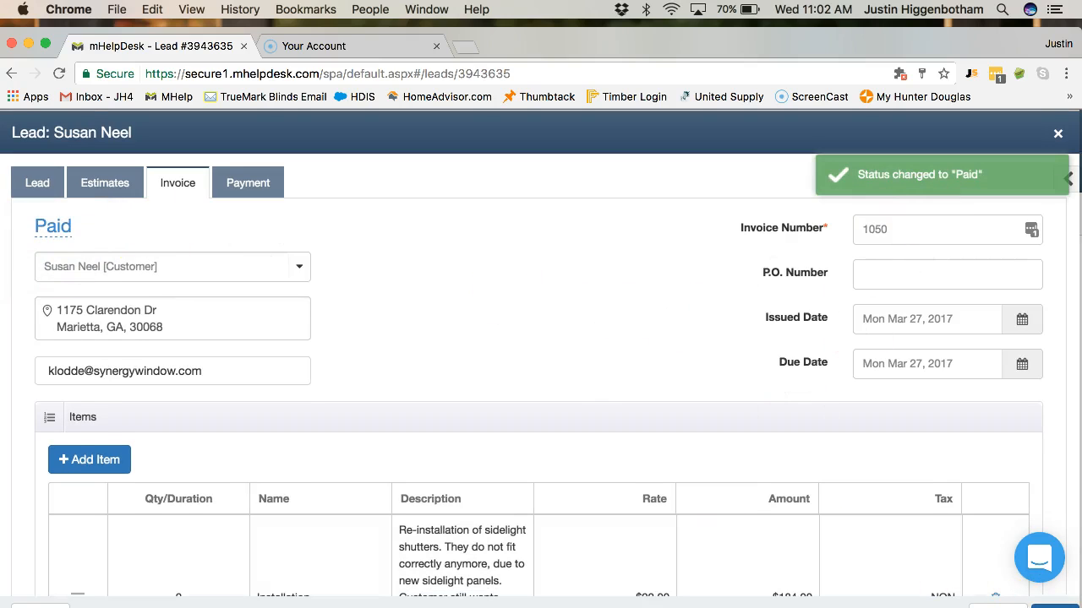
{"action": "left_click", "coordinate": [1057, 135]}
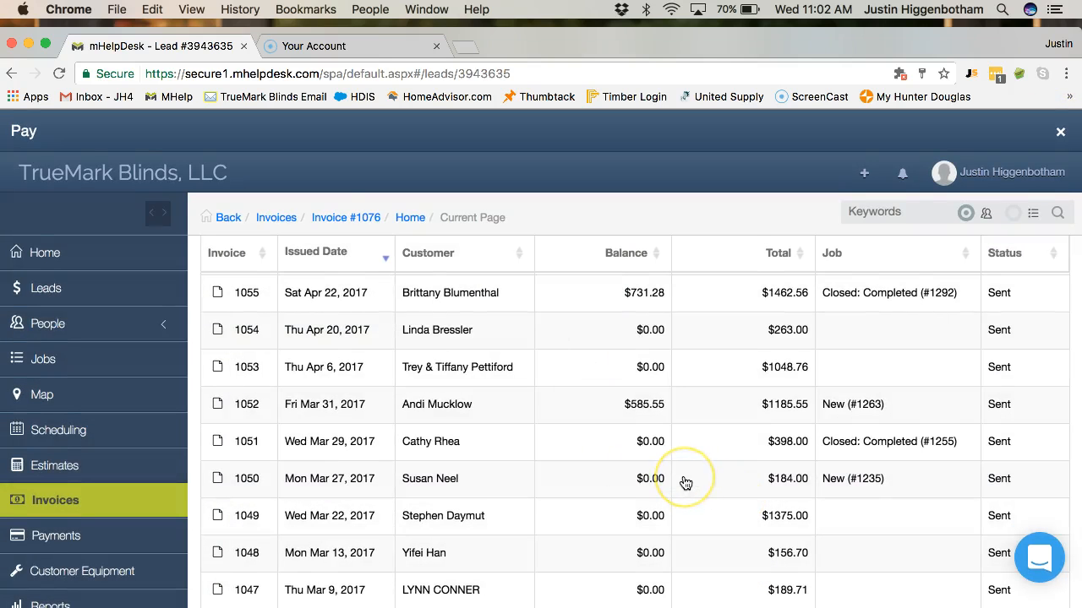
{"action": "left_click", "coordinate": [59, 73]}
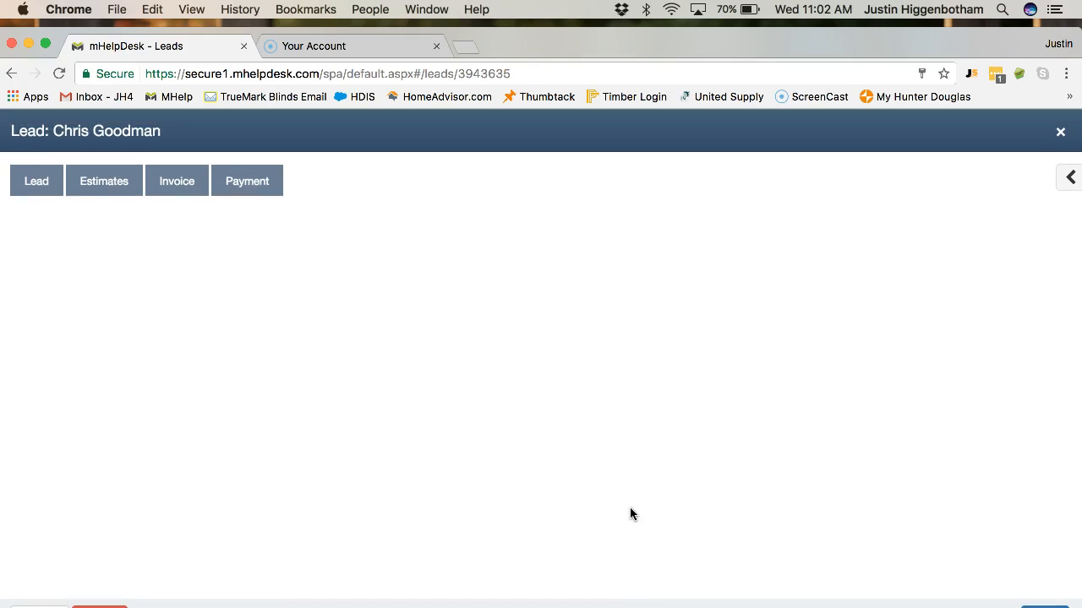
{"action": "left_click", "coordinate": [1061, 134]}
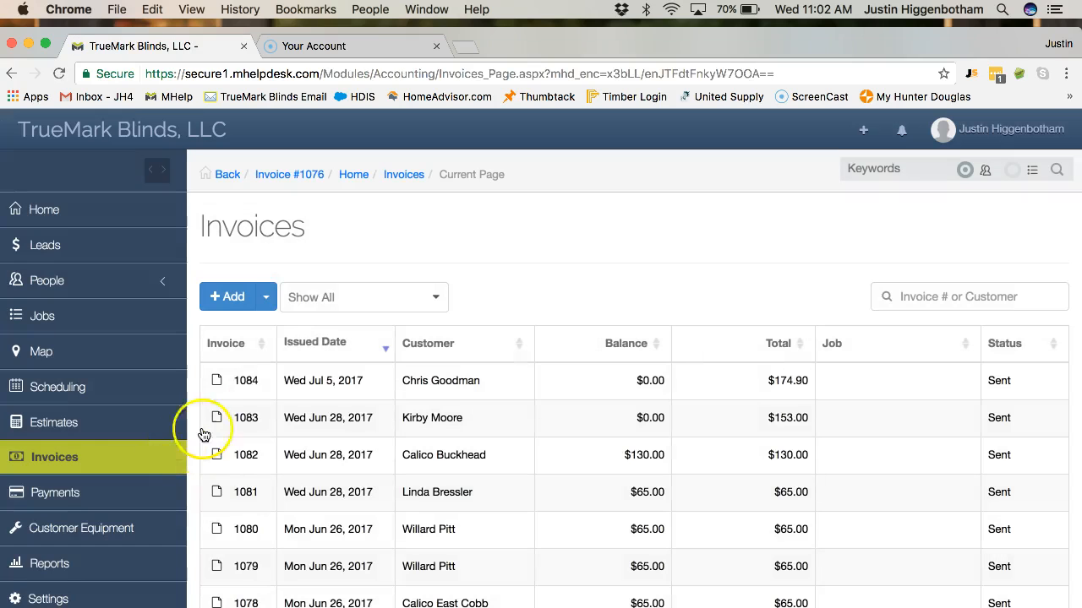
{"action": "scroll", "coordinate": [345, 393], "scroll_direction": "down", "scroll_amount": 20}
{"action": "scroll", "coordinate": [343, 396], "scroll_direction": "up", "scroll_amount": 7}
{"action": "scroll", "coordinate": [345, 395], "scroll_direction": "up", "scroll_amount": 3}
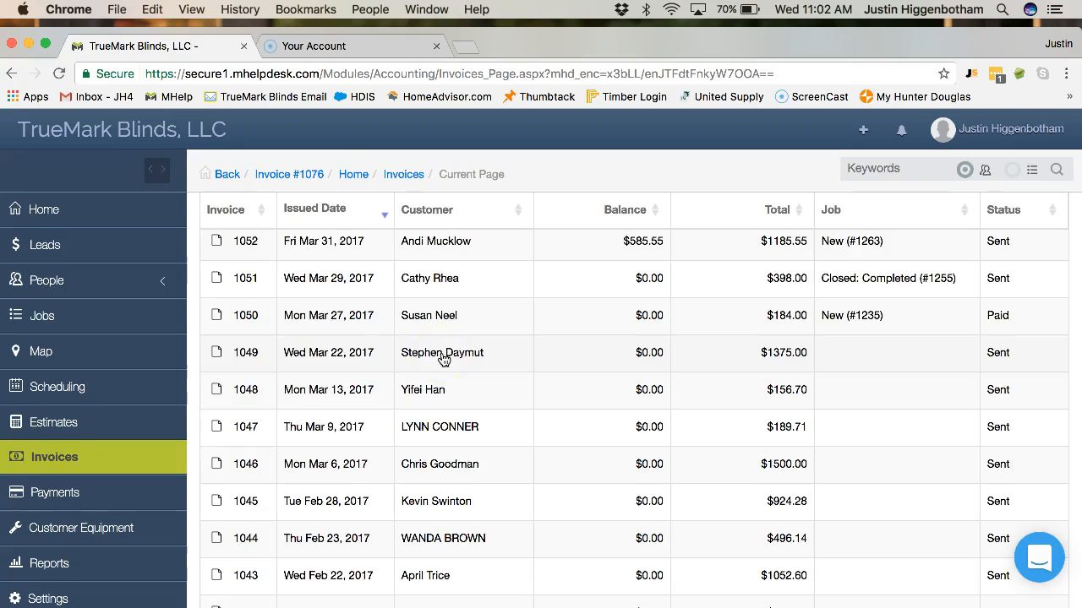
{"action": "scroll", "coordinate": [601, 370], "scroll_direction": "down", "scroll_amount": 5}
{"action": "scroll", "coordinate": [603, 372], "scroll_direction": "down", "scroll_amount": 5}
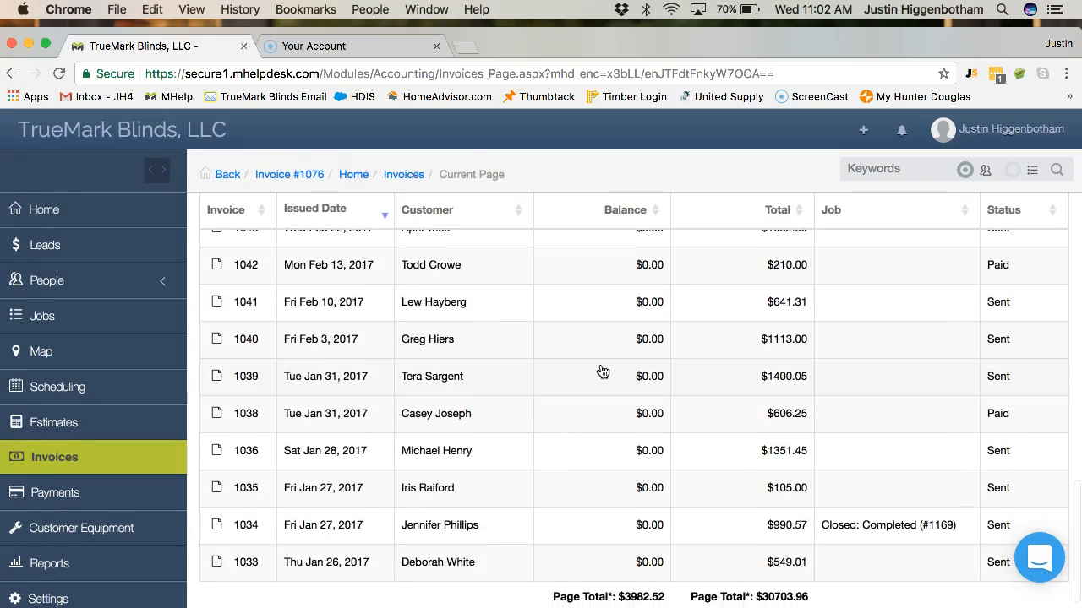
{"action": "scroll", "coordinate": [601, 370], "scroll_direction": "up", "scroll_amount": 6}
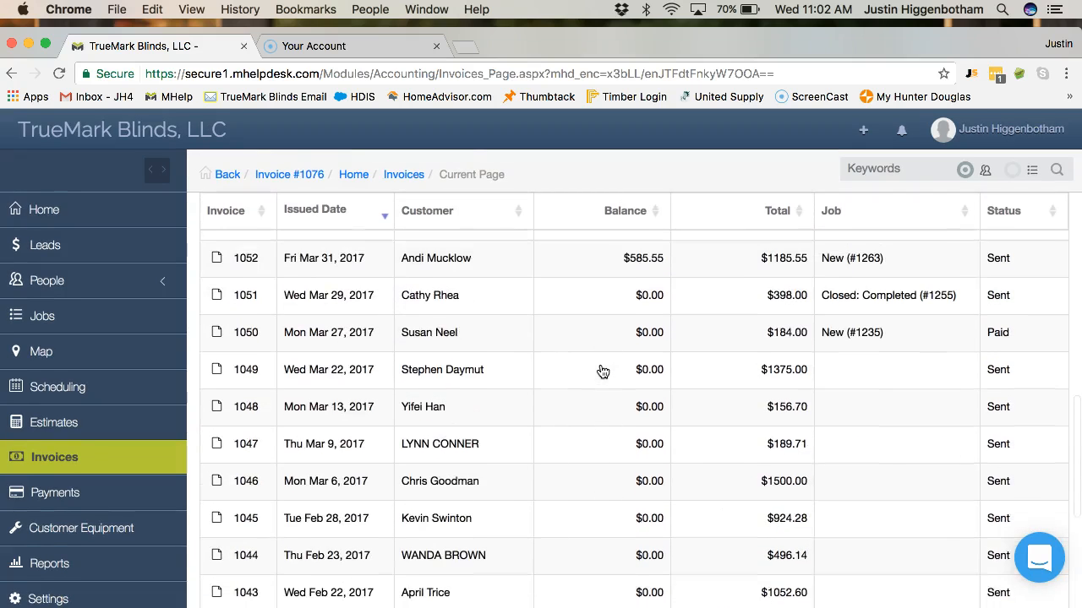
{"action": "left_click", "coordinate": [507, 372]}
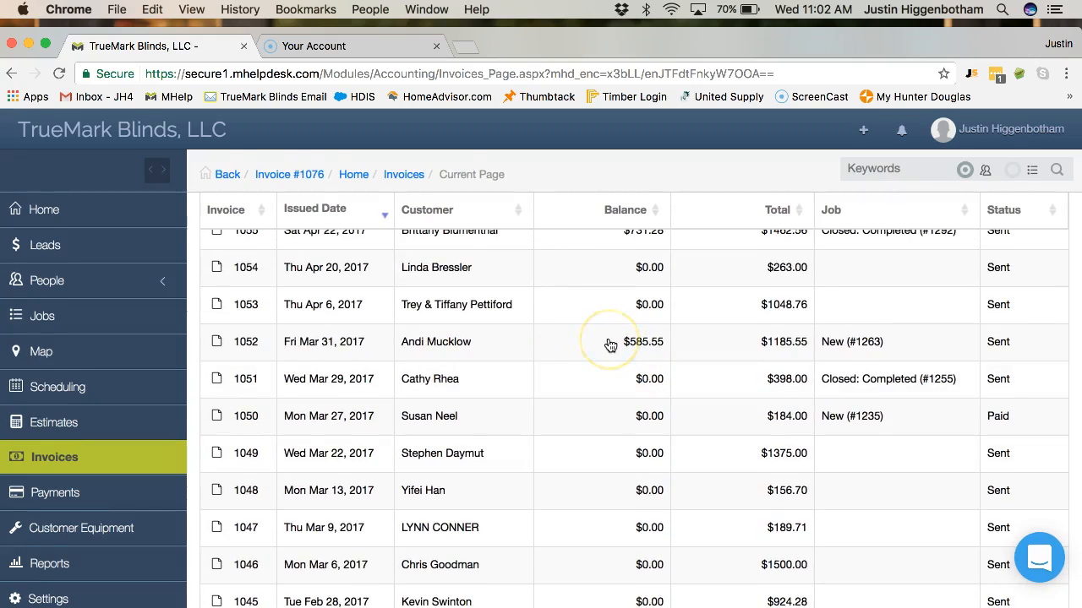
{"action": "scroll", "coordinate": [610, 344], "scroll_direction": "up", "scroll_amount": 3}
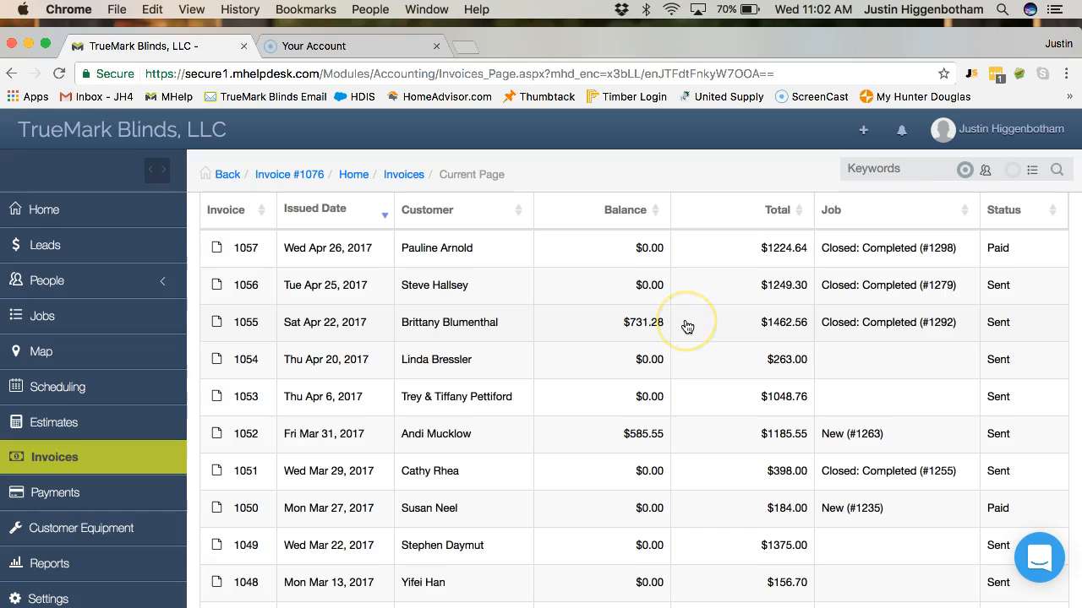
{"action": "scroll", "coordinate": [687, 327], "scroll_direction": "up", "scroll_amount": 5}
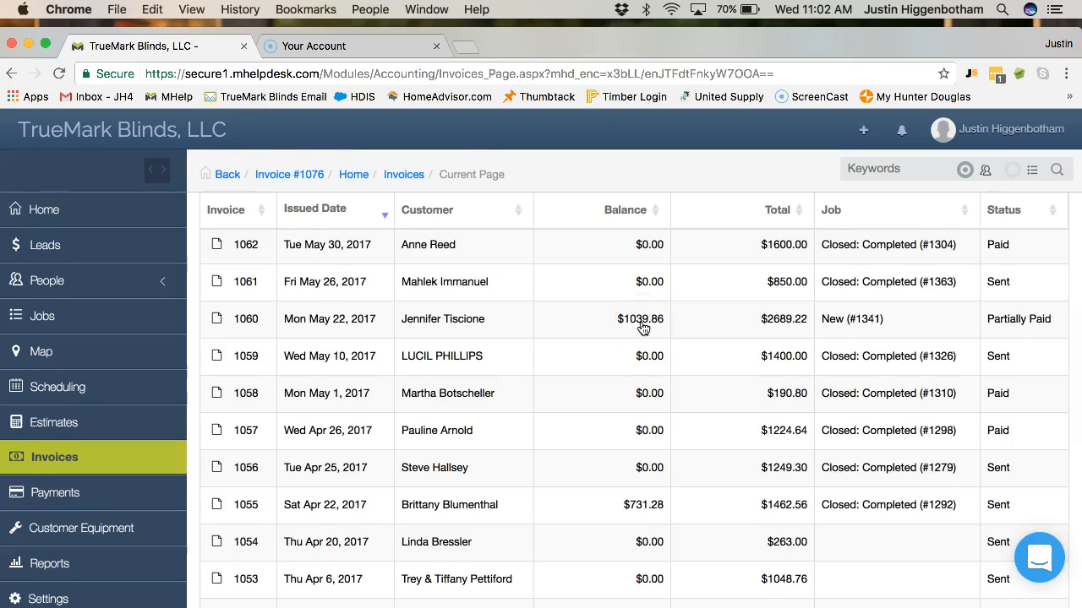
{"action": "scroll", "coordinate": [483, 495], "scroll_direction": "down", "scroll_amount": 2}
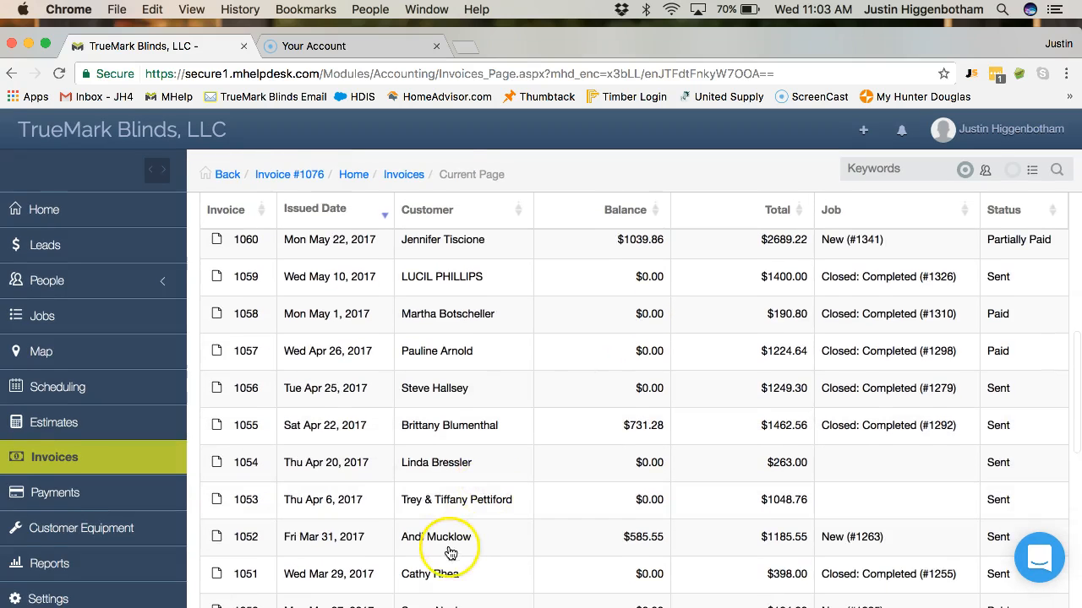
{"action": "scroll", "coordinate": [476, 432], "scroll_direction": "up", "scroll_amount": 5}
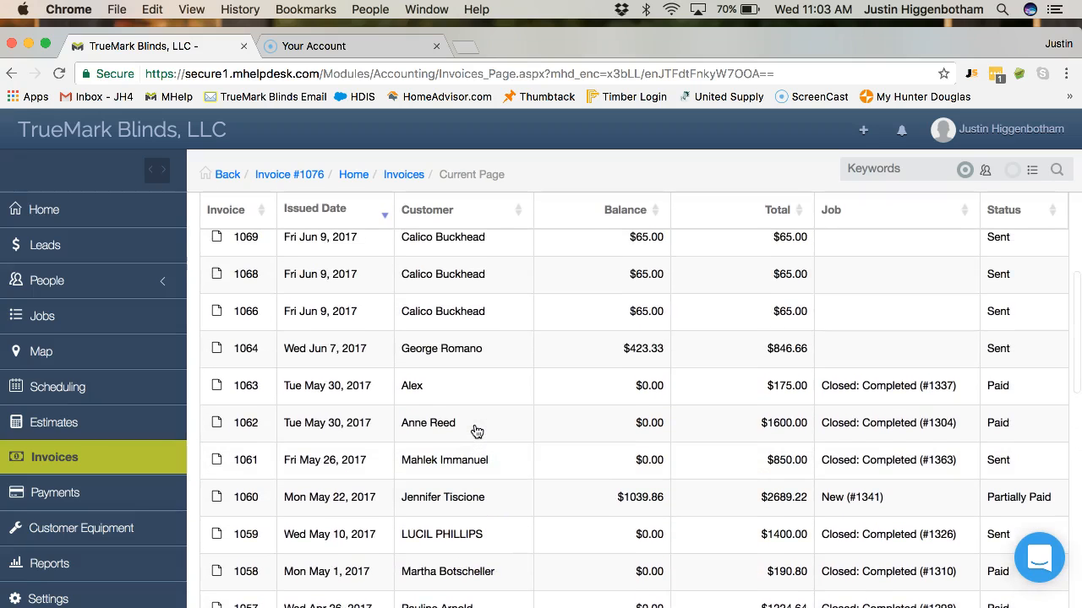
{"action": "scroll", "coordinate": [475, 432], "scroll_direction": "up", "scroll_amount": 2}
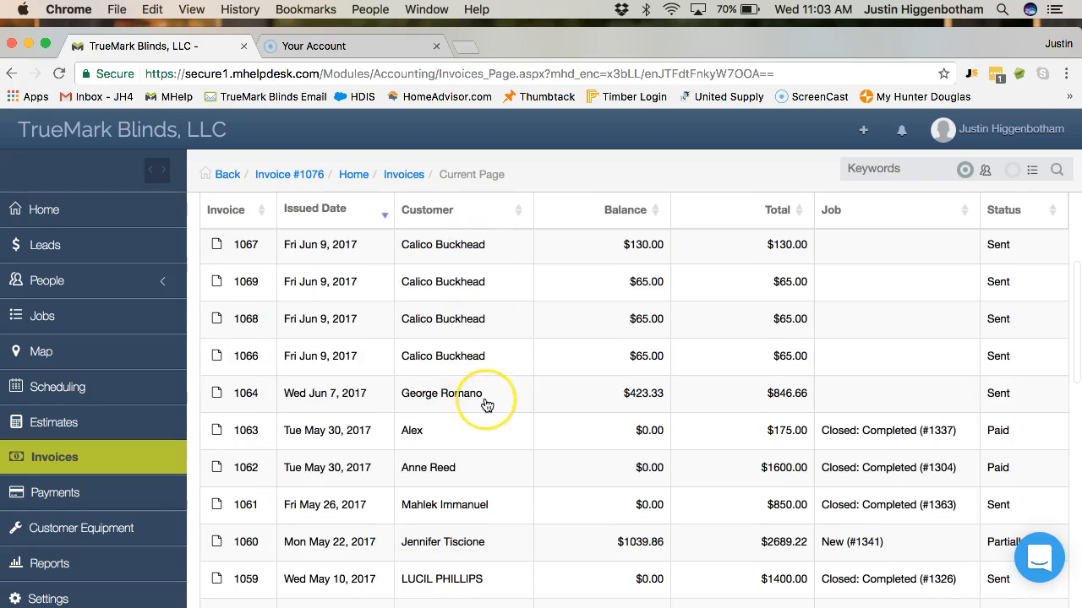
{"action": "scroll", "coordinate": [483, 404], "scroll_direction": "up", "scroll_amount": 6}
{"action": "scroll", "coordinate": [487, 406], "scroll_direction": "up", "scroll_amount": 3}
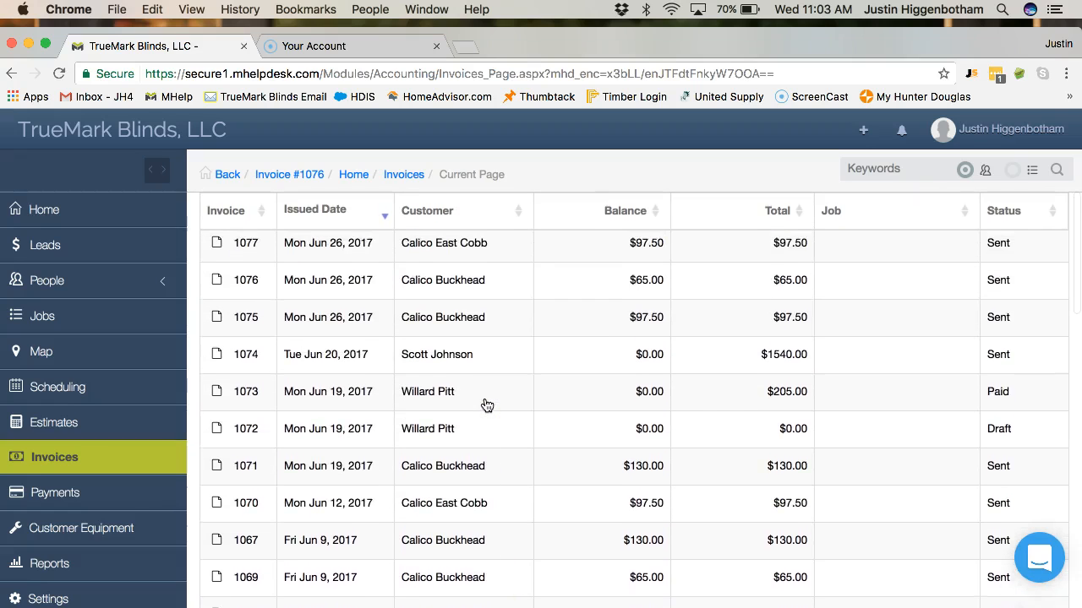
{"action": "left_click", "coordinate": [622, 458]}
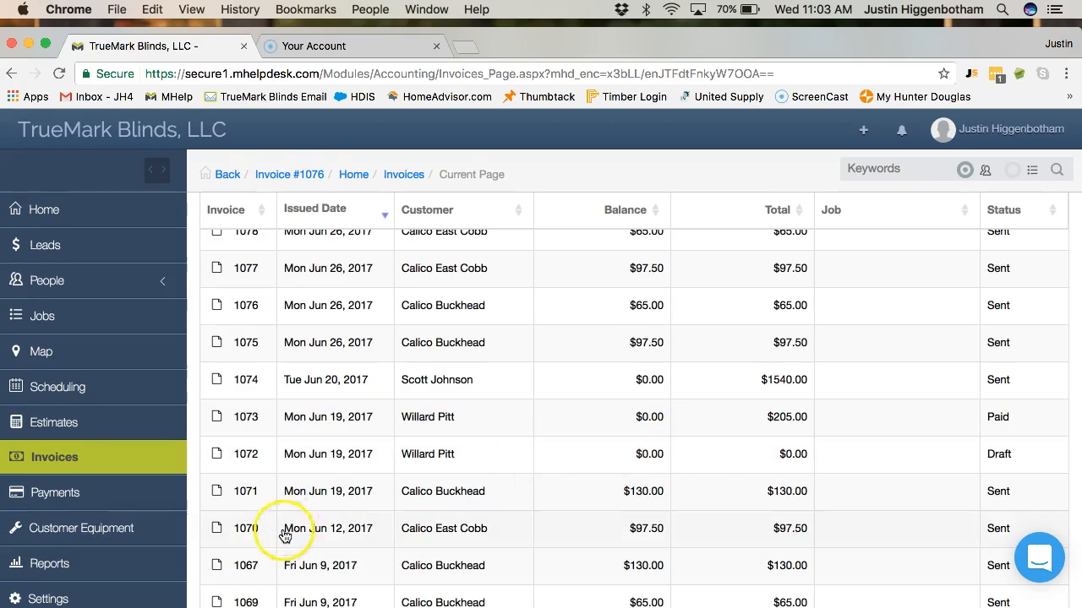
{"action": "scroll", "coordinate": [322, 458], "scroll_direction": "down", "scroll_amount": 5}
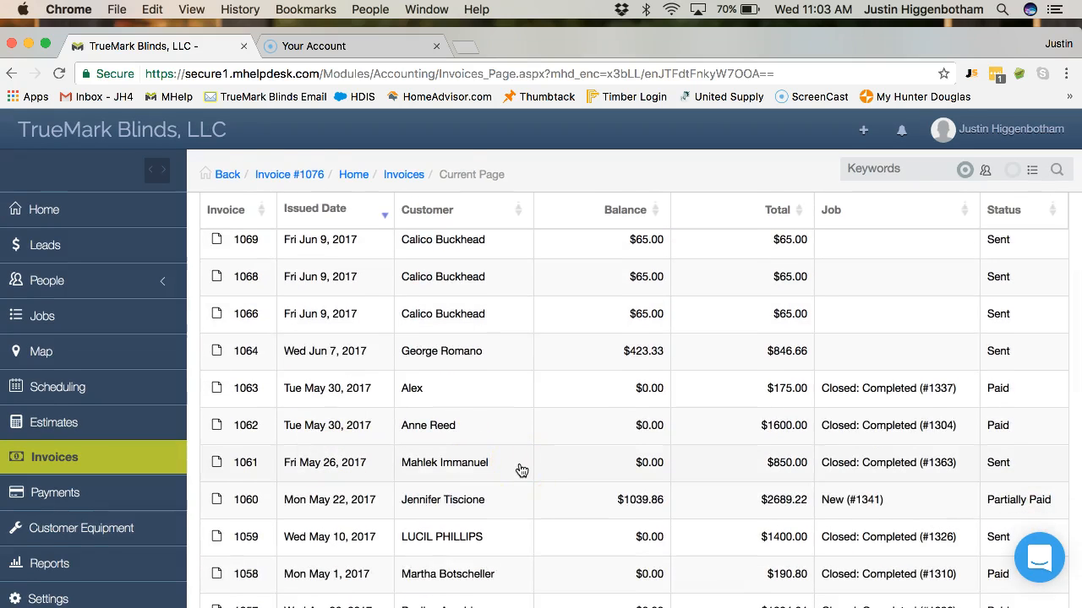
{"action": "scroll", "coordinate": [634, 466], "scroll_direction": "up", "scroll_amount": 1}
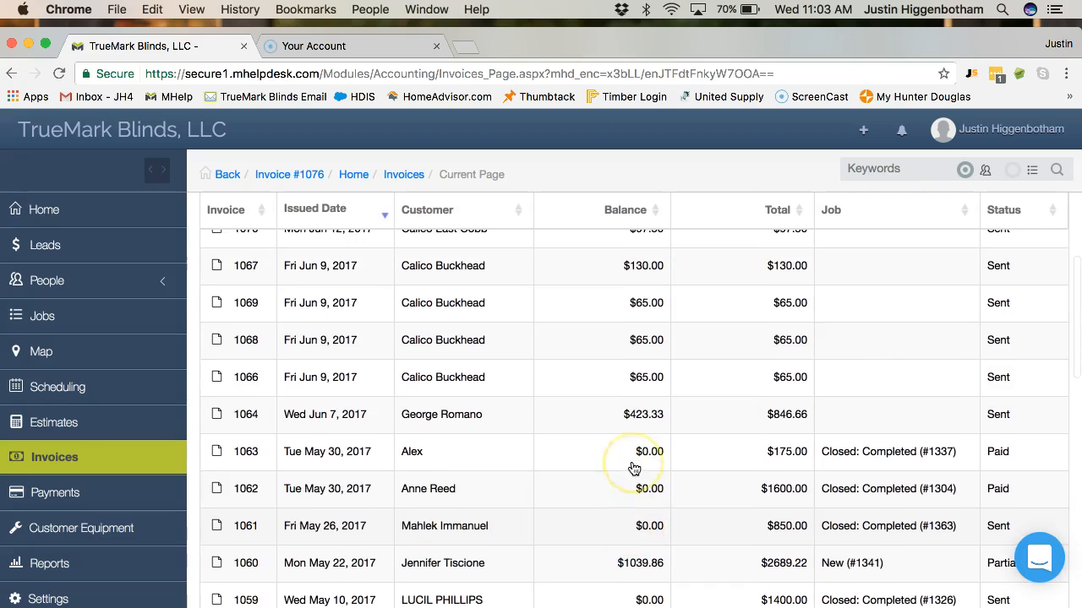
{"action": "scroll", "coordinate": [635, 467], "scroll_direction": "up", "scroll_amount": 2}
{"action": "scroll", "coordinate": [634, 468], "scroll_direction": "up", "scroll_amount": 5}
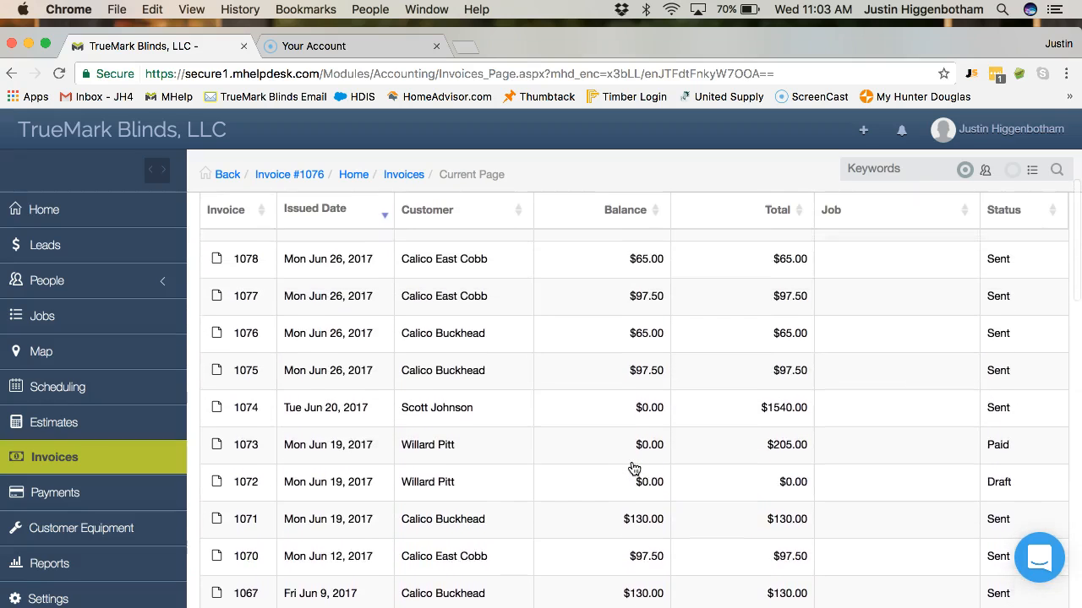
{"action": "scroll", "coordinate": [635, 467], "scroll_direction": "up", "scroll_amount": 3}
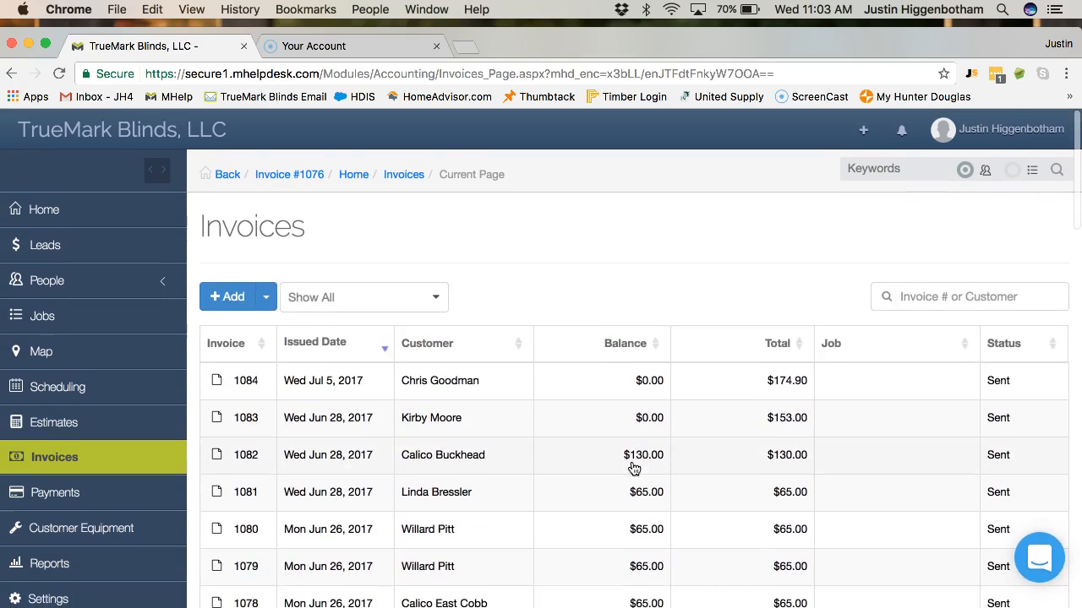
{"action": "scroll", "coordinate": [635, 467], "scroll_direction": "down", "scroll_amount": 2}
{"action": "scroll", "coordinate": [634, 468], "scroll_direction": "down", "scroll_amount": 2}
{"action": "scroll", "coordinate": [634, 467], "scroll_direction": "up", "scroll_amount": 2}
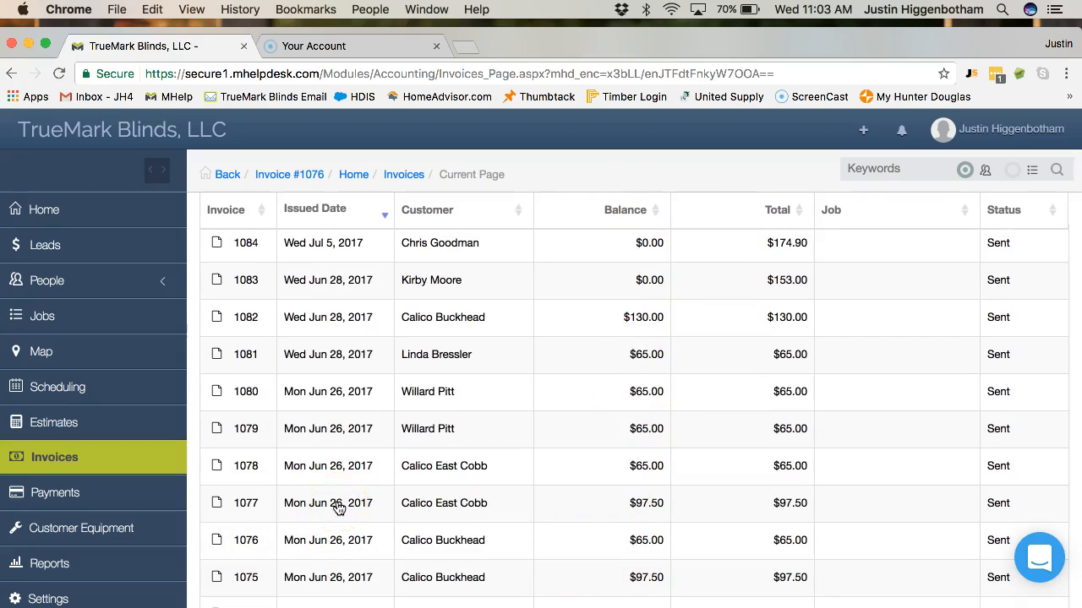
{"action": "scroll", "coordinate": [333, 425], "scroll_direction": "down", "scroll_amount": 8}
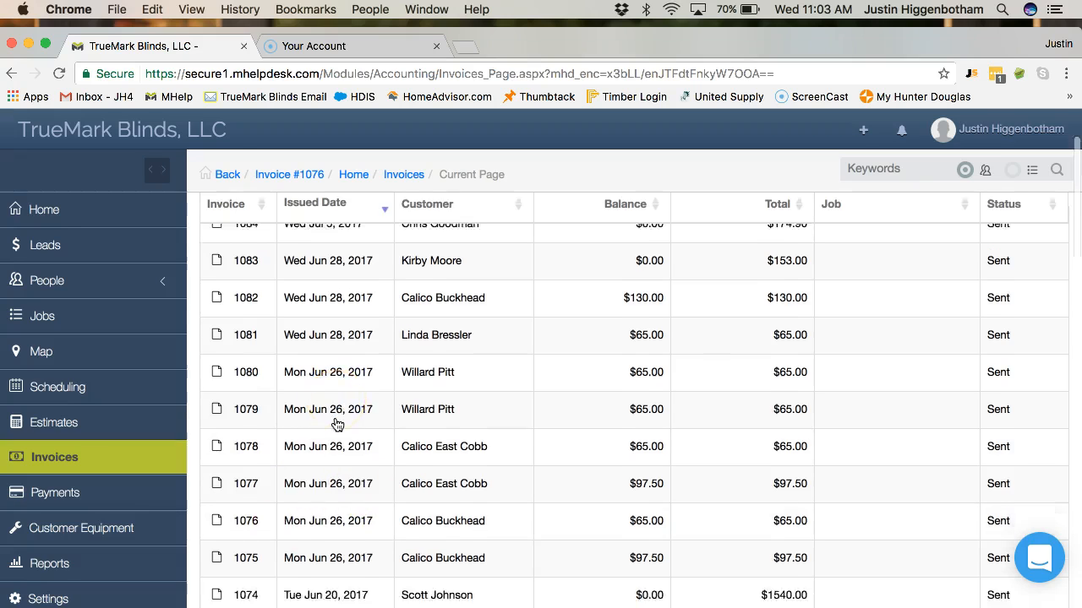
{"action": "scroll", "coordinate": [336, 424], "scroll_direction": "down", "scroll_amount": 4}
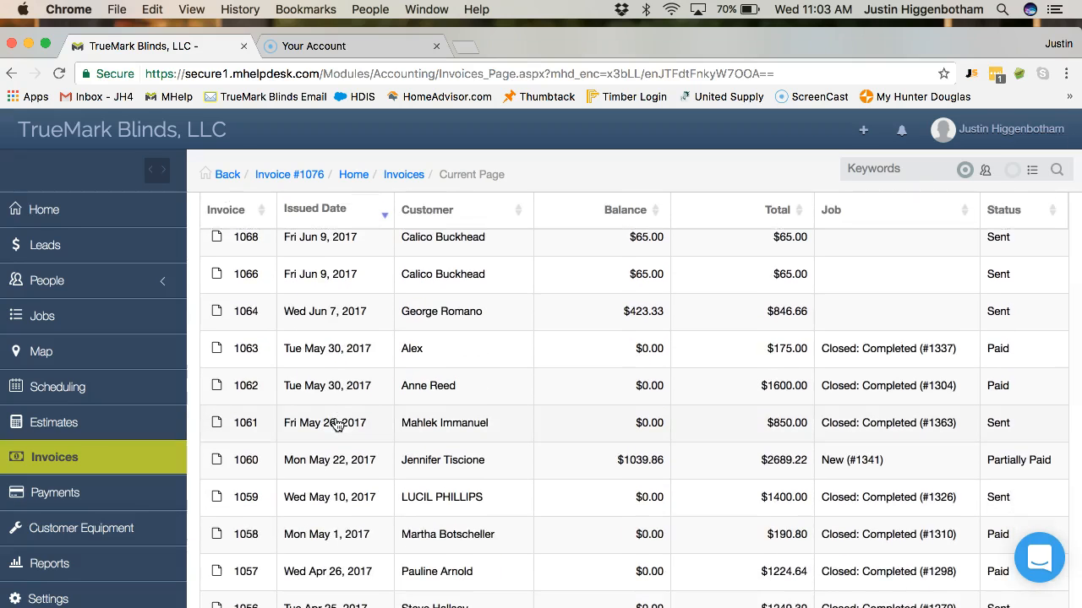
{"action": "scroll", "coordinate": [336, 424], "scroll_direction": "up", "scroll_amount": 15}
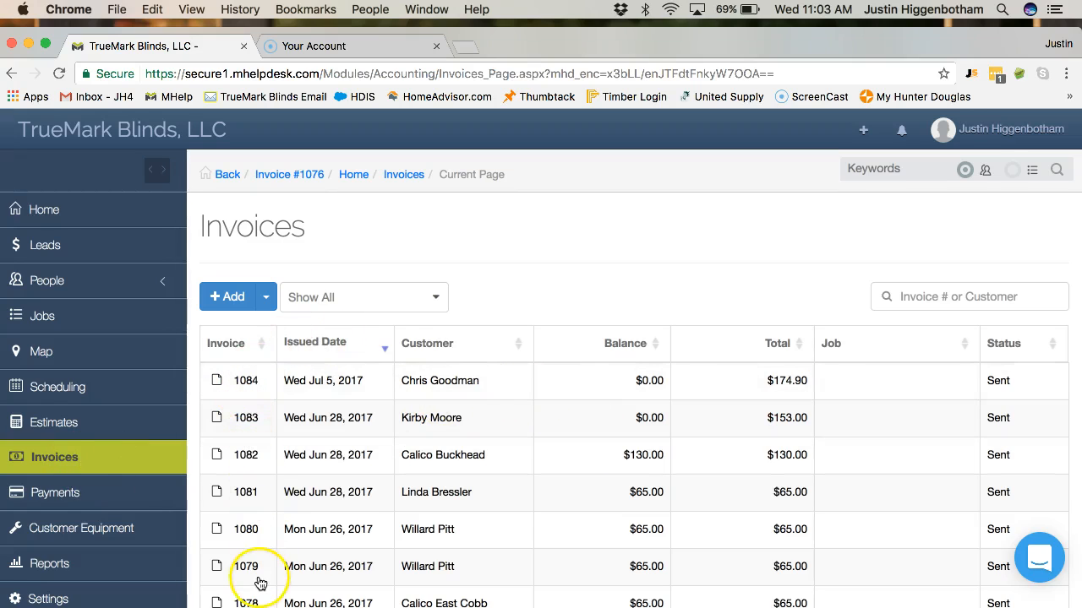
{"action": "scroll", "coordinate": [259, 579], "scroll_direction": "down", "scroll_amount": 5}
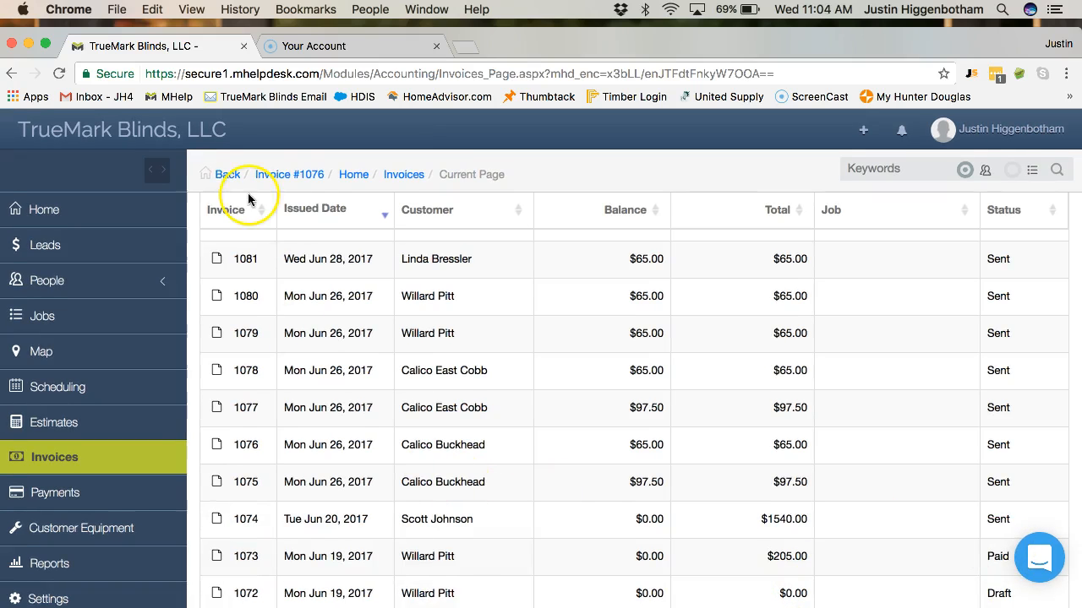
- Close Slack's enlarged check viewer and scroll back up to the first $845 check photo
{"action": "left_click", "coordinate": [707, 591]}
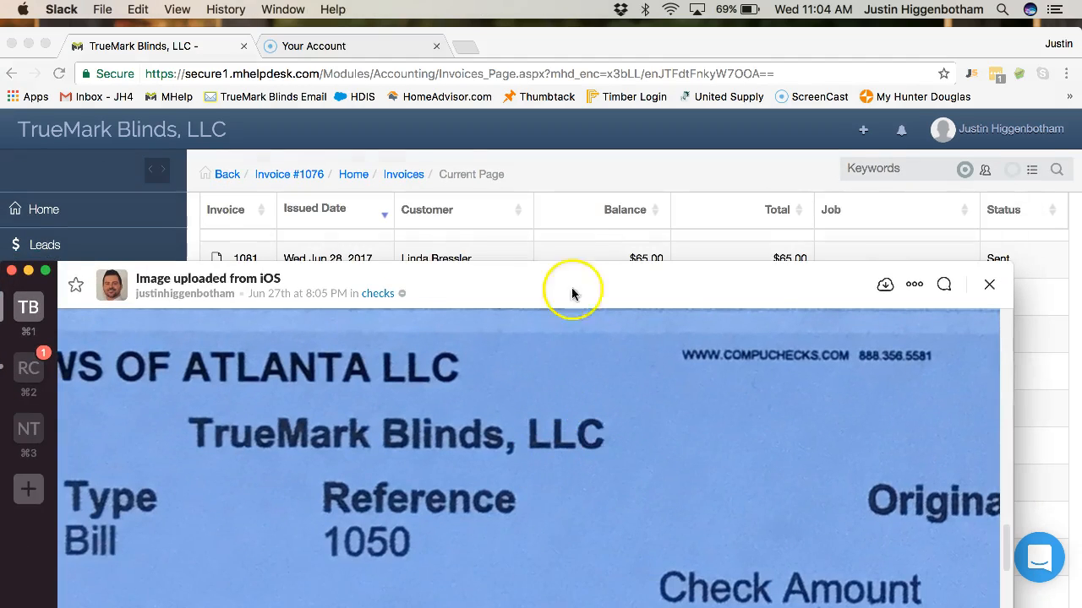
{"action": "left_click_drag", "start_coordinate": [560, 280], "coordinate": [598, 52]}
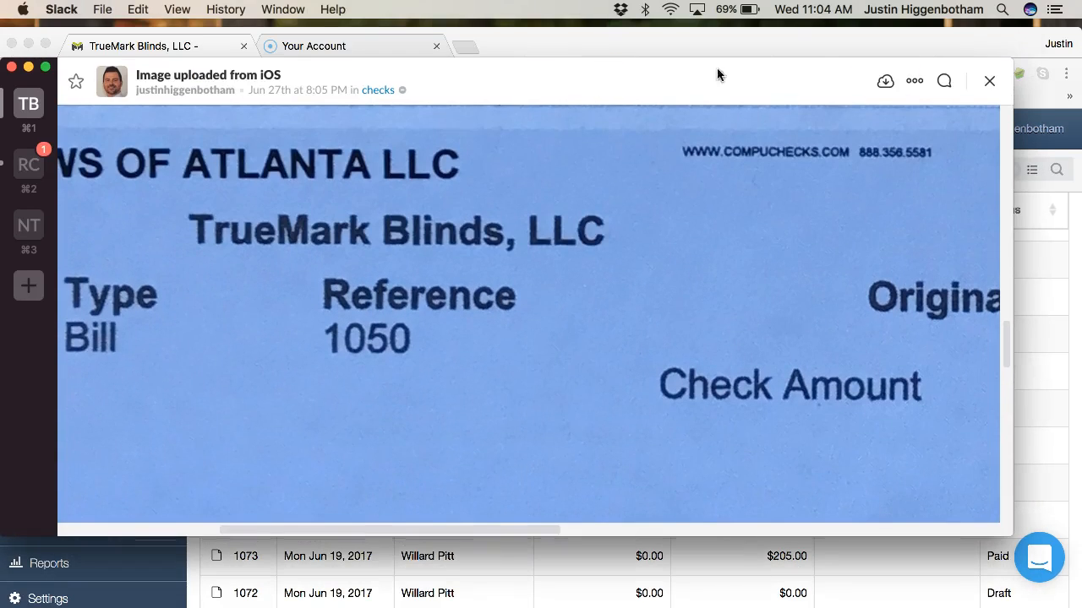
{"action": "left_click", "coordinate": [989, 85]}
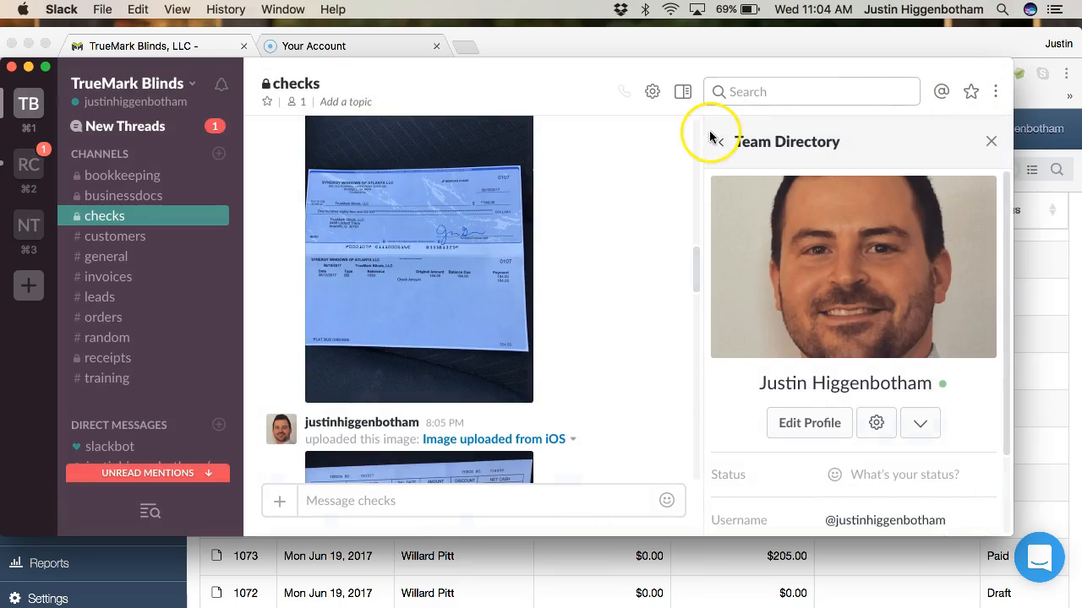
{"action": "scroll", "coordinate": [480, 297], "scroll_direction": "down", "scroll_amount": 5}
{"action": "scroll", "coordinate": [482, 293], "scroll_direction": "up", "scroll_amount": 5}
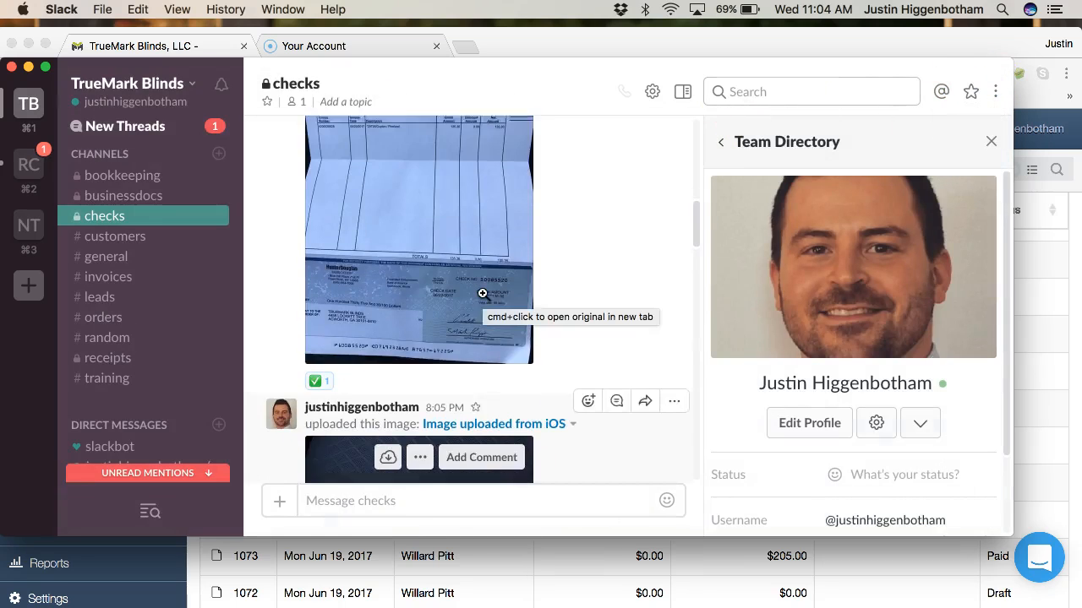
{"action": "scroll", "coordinate": [482, 293], "scroll_direction": "up", "scroll_amount": 2}
{"action": "scroll", "coordinate": [482, 293], "scroll_direction": "up", "scroll_amount": 3}
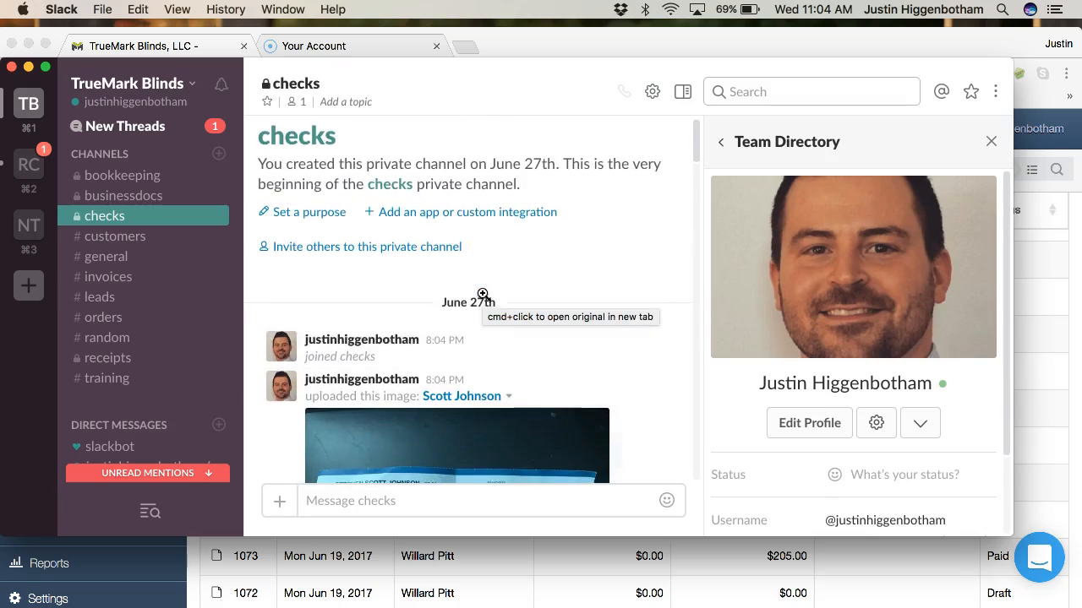
{"action": "scroll", "coordinate": [482, 291], "scroll_direction": "down", "scroll_amount": 4}
{"action": "scroll", "coordinate": [657, 254], "scroll_direction": "up", "scroll_amount": 2}
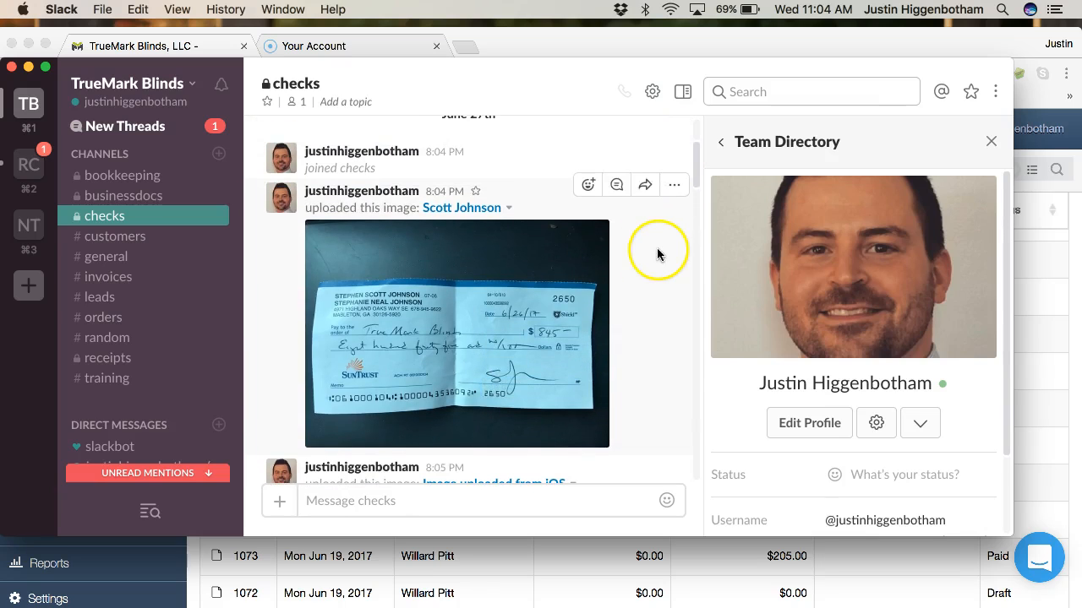
- Add a white_check_mark reaction to the $845 customer check photo
{"action": "left_click", "coordinate": [593, 184]}
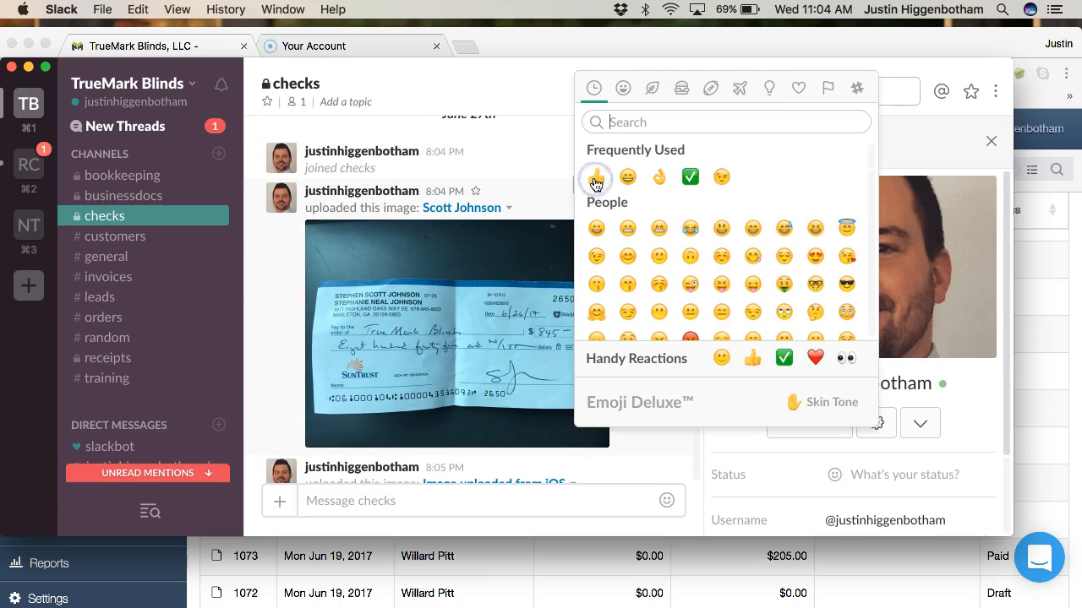
{"action": "left_click", "coordinate": [690, 172]}
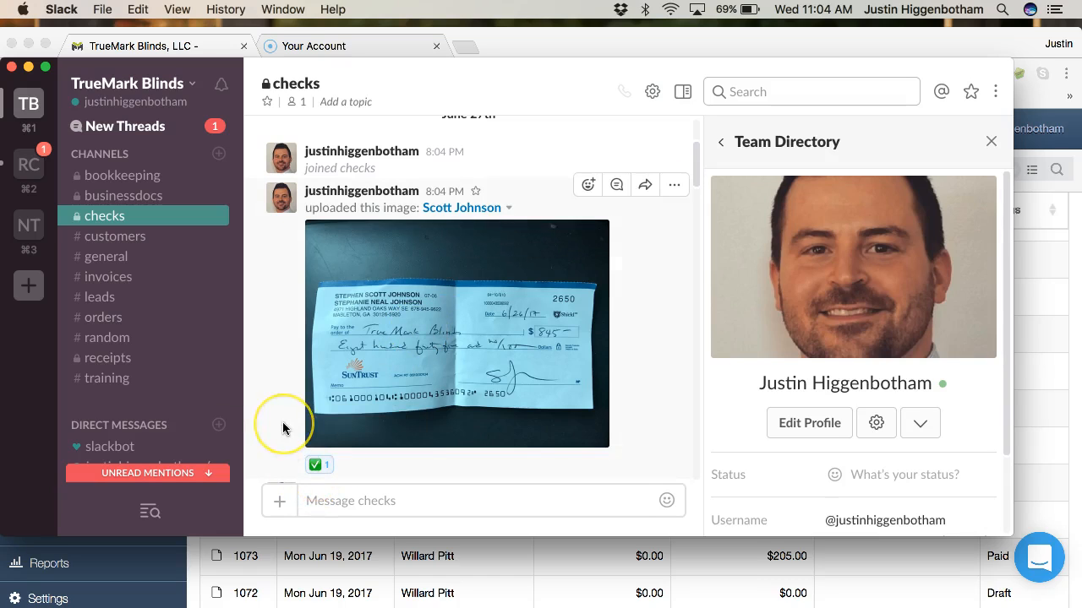
{"action": "scroll", "coordinate": [283, 428], "scroll_direction": "down", "scroll_amount": 5}
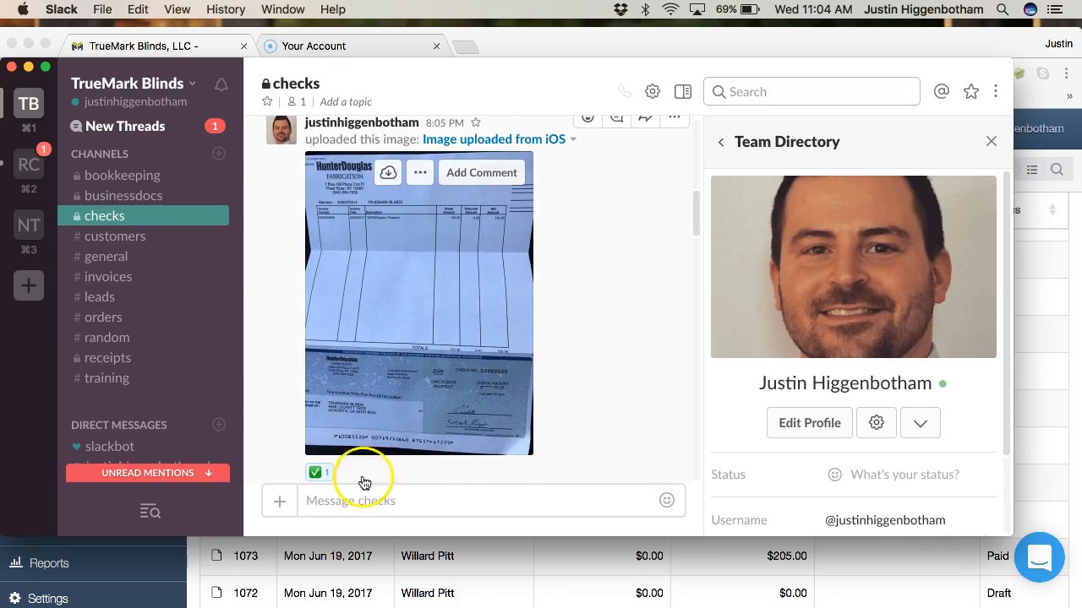
{"action": "scroll", "coordinate": [389, 365], "scroll_direction": "up", "scroll_amount": 5}
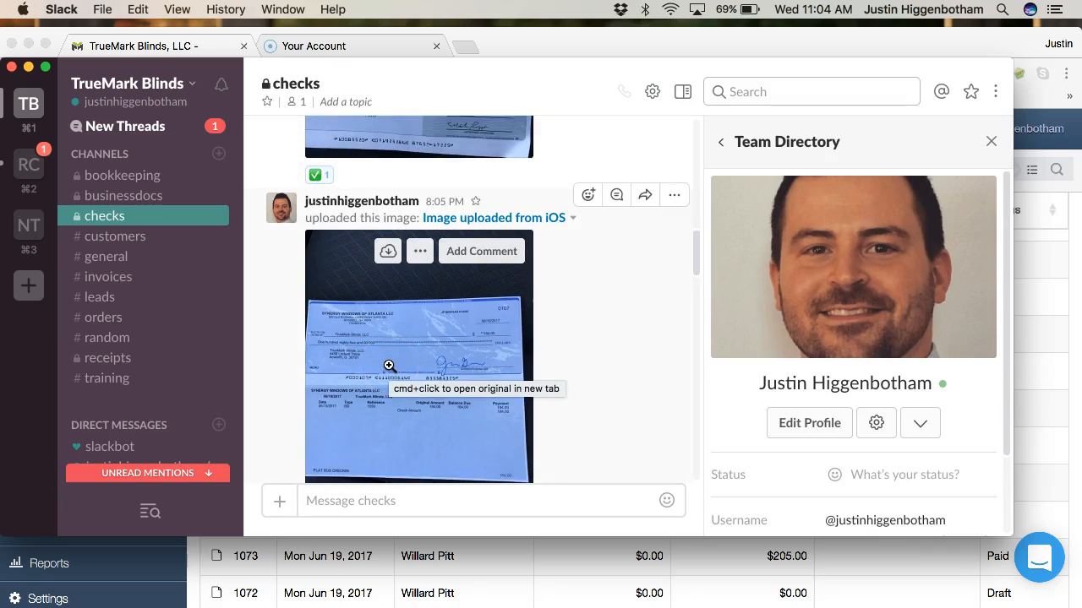
{"action": "scroll", "coordinate": [389, 365], "scroll_direction": "down", "scroll_amount": 3}
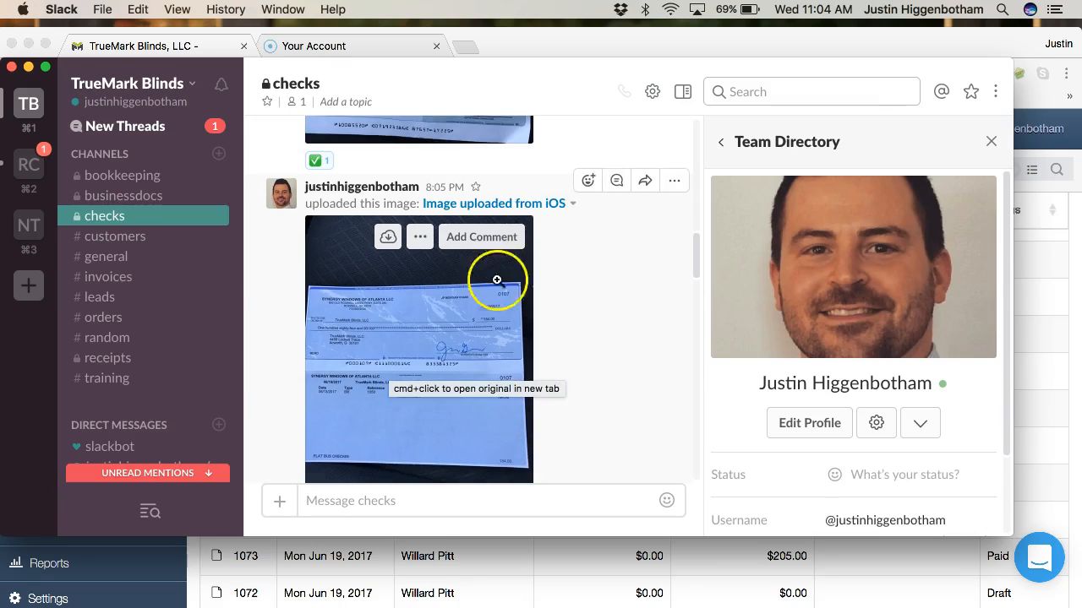
- Tag the next 8:05 PM check image with white_check_mark, then scroll down to the $65 handwritten check
{"action": "left_click", "coordinate": [591, 180]}
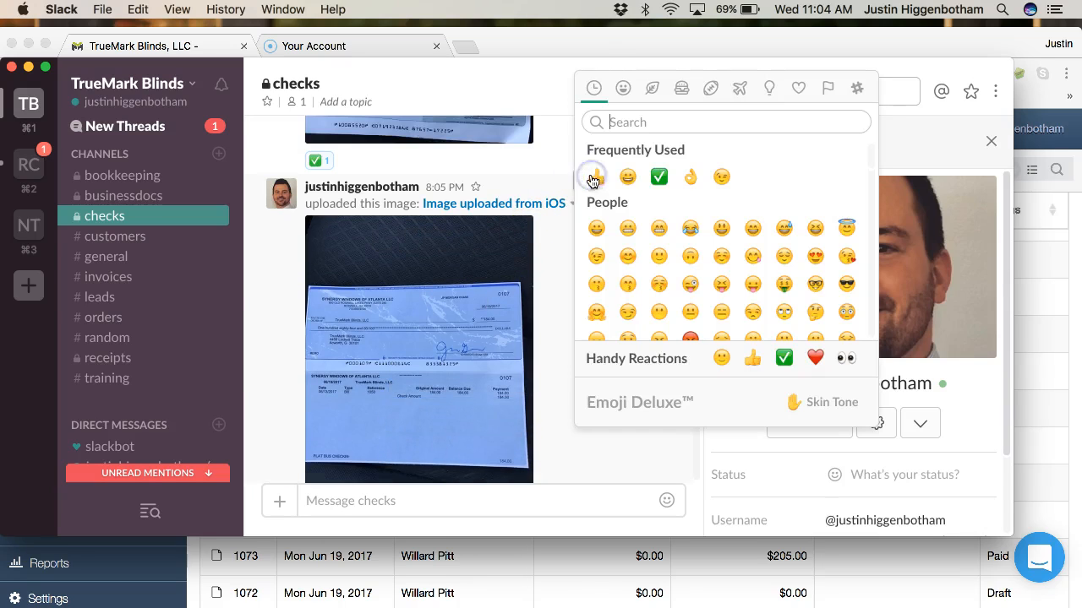
{"action": "left_click", "coordinate": [653, 178]}
{"action": "scroll", "coordinate": [564, 311], "scroll_direction": "down", "scroll_amount": 4}
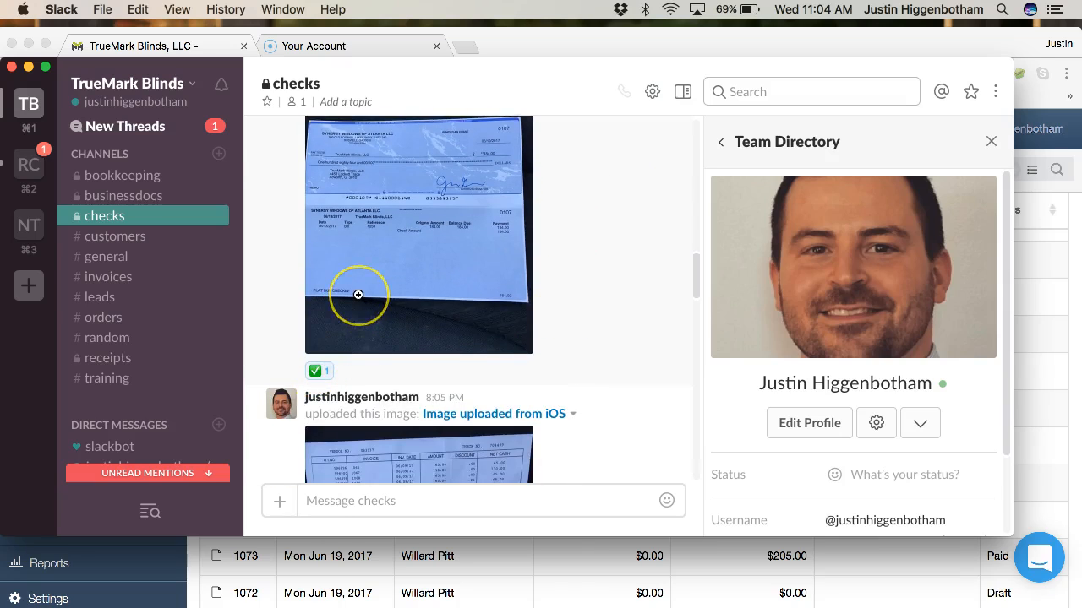
{"action": "scroll", "coordinate": [357, 296], "scroll_direction": "down", "scroll_amount": 3}
{"action": "scroll", "coordinate": [359, 295], "scroll_direction": "down", "scroll_amount": 3}
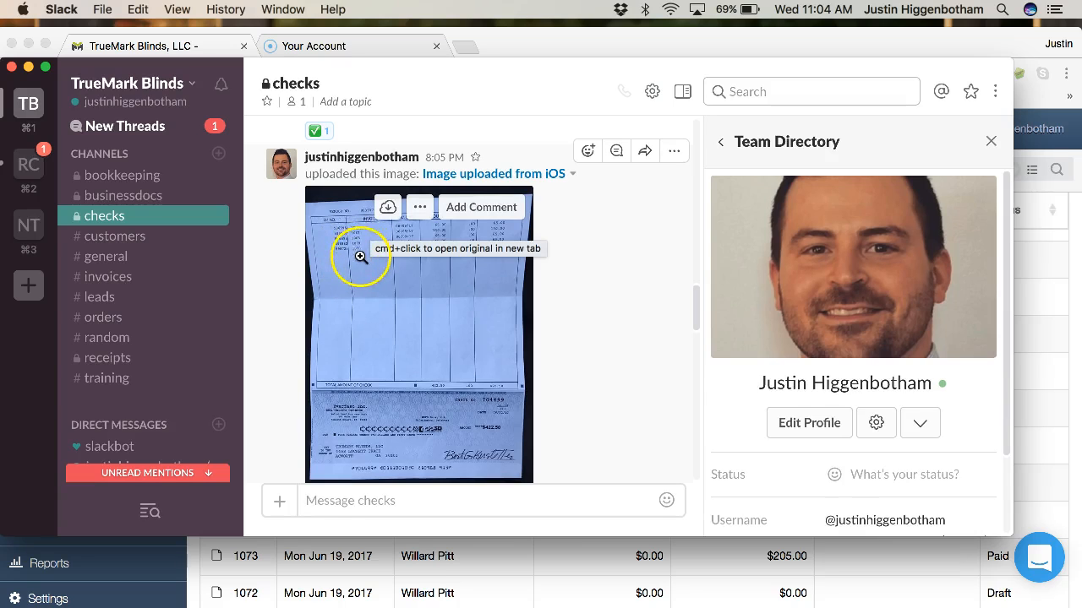
{"action": "scroll", "coordinate": [362, 255], "scroll_direction": "down", "scroll_amount": 7}
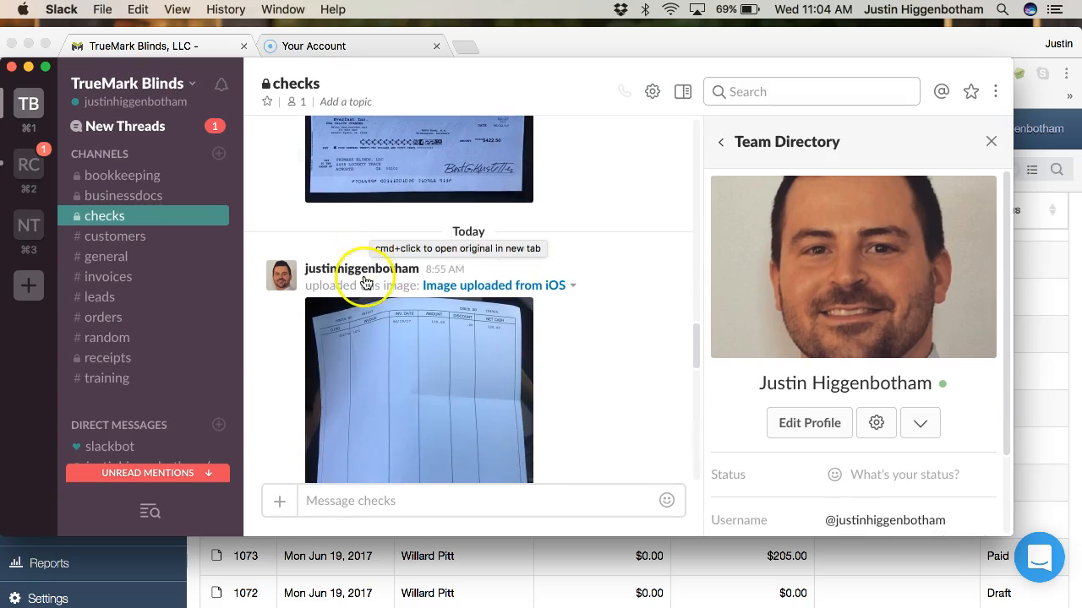
{"action": "scroll", "coordinate": [365, 282], "scroll_direction": "down", "scroll_amount": 10}
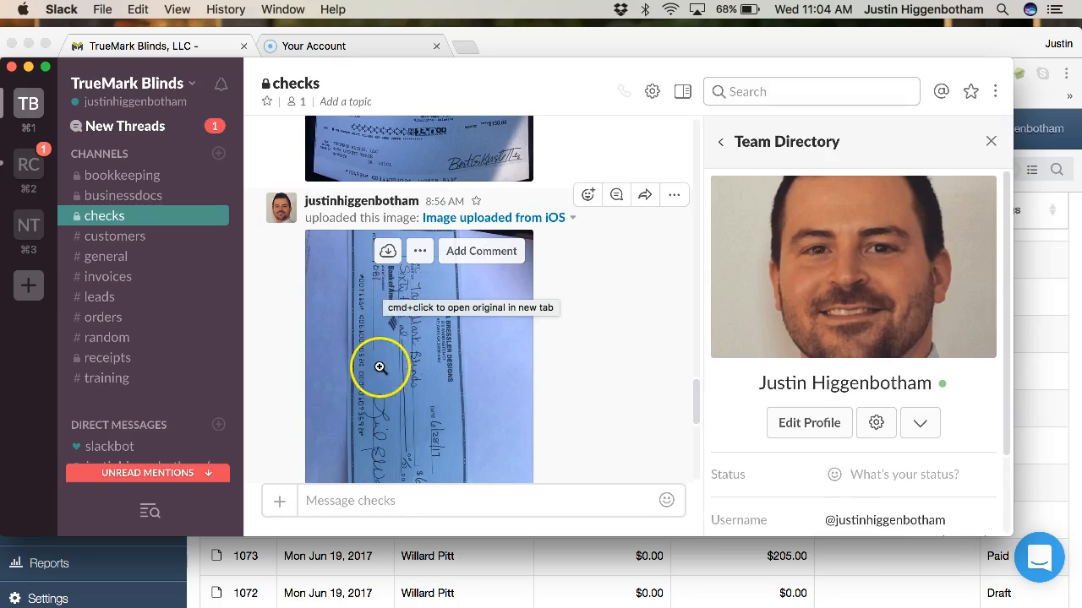
{"action": "scroll", "coordinate": [377, 374], "scroll_direction": "down", "scroll_amount": 5}
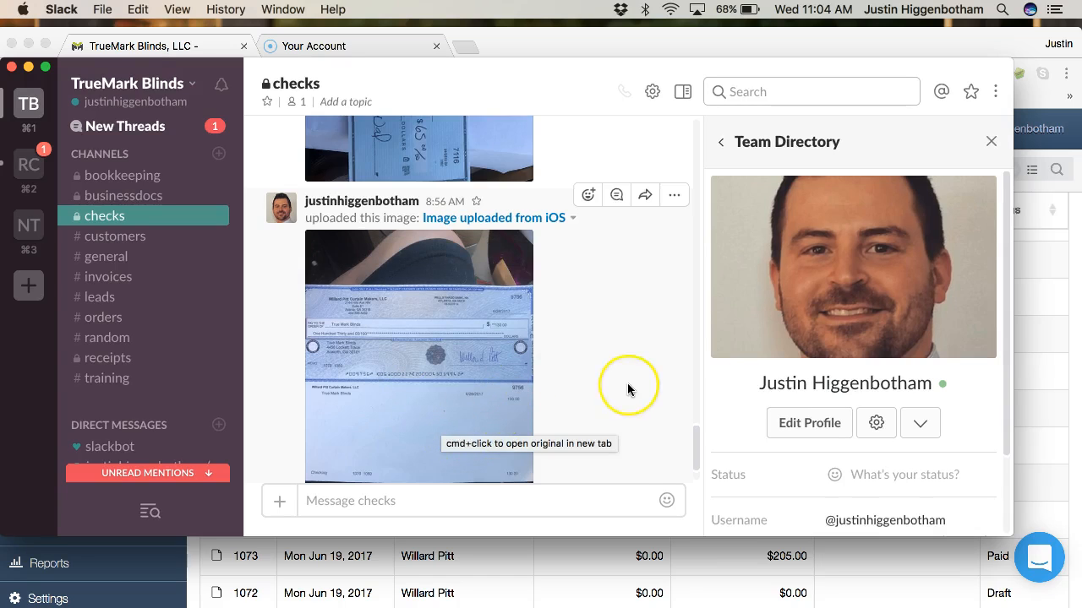
{"action": "scroll", "coordinate": [628, 390], "scroll_direction": "down", "scroll_amount": 2}
{"action": "scroll", "coordinate": [628, 390], "scroll_direction": "up", "scroll_amount": 5}
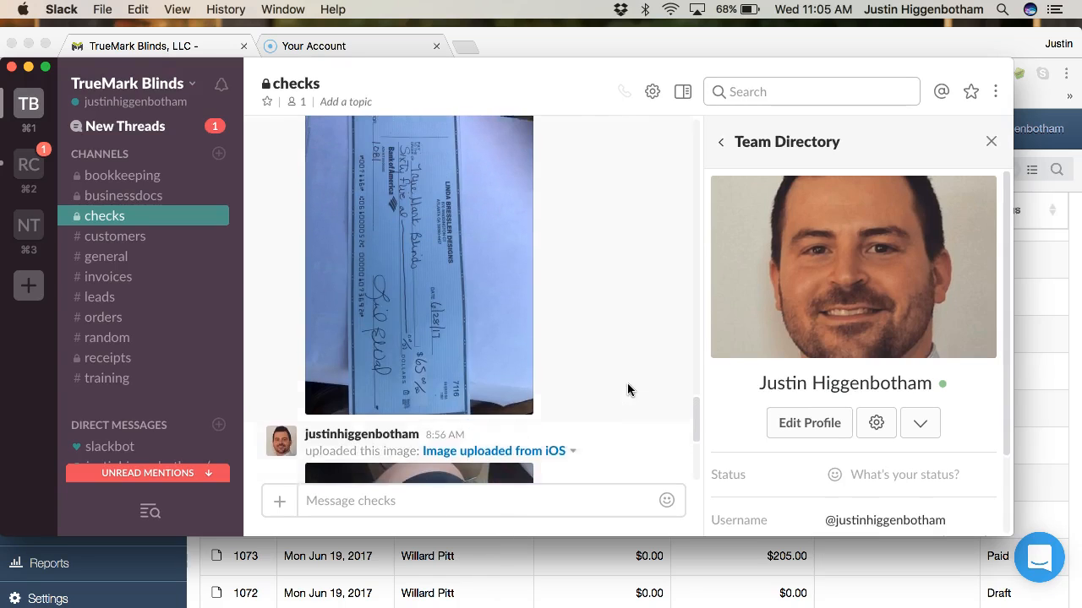
{"action": "scroll", "coordinate": [628, 390], "scroll_direction": "down", "scroll_amount": 5}
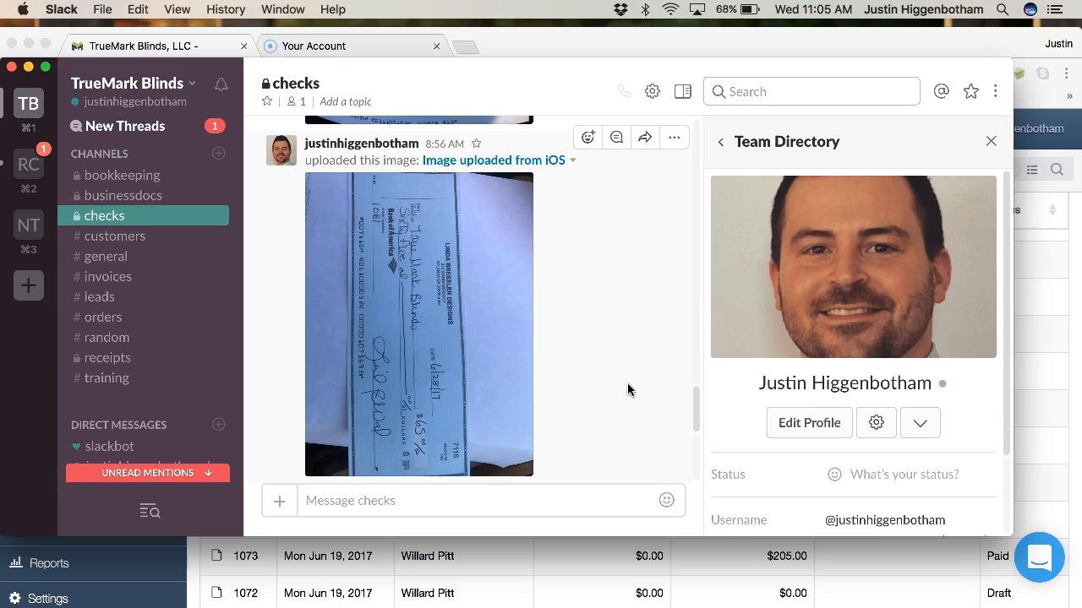